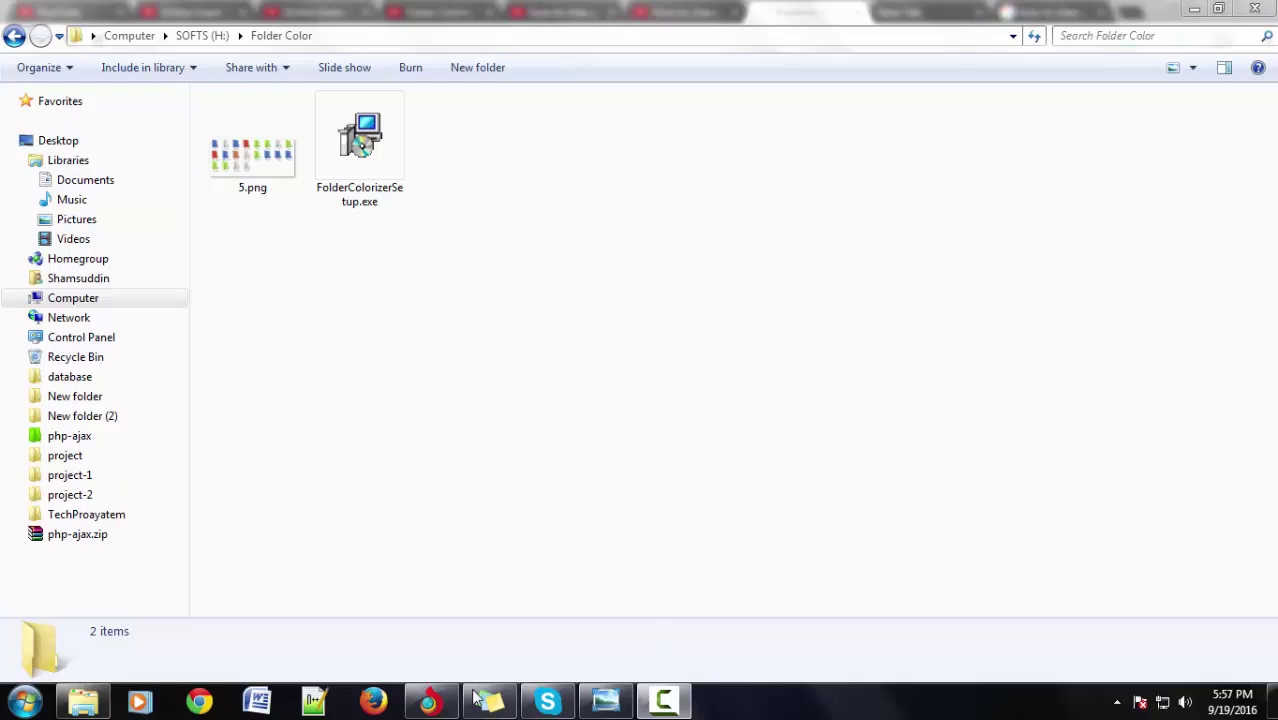
- Switch to the browser to view the Folder Colorizer download on softorino.com/products, and return to the Folder Color directory
{"action": "left_click", "coordinate": [429, 700]}
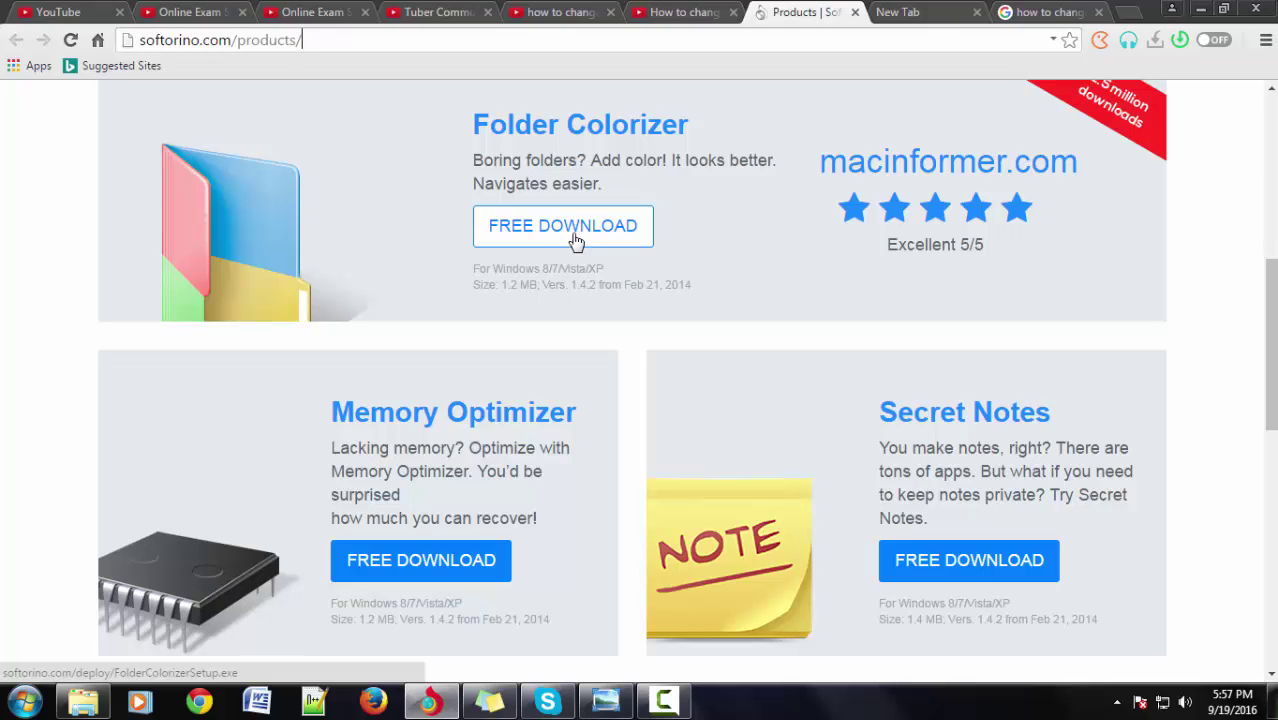
{"action": "left_click", "coordinate": [83, 700]}
{"action": "left_click_drag", "start_coordinate": [497, 232], "coordinate": [345, 114]}
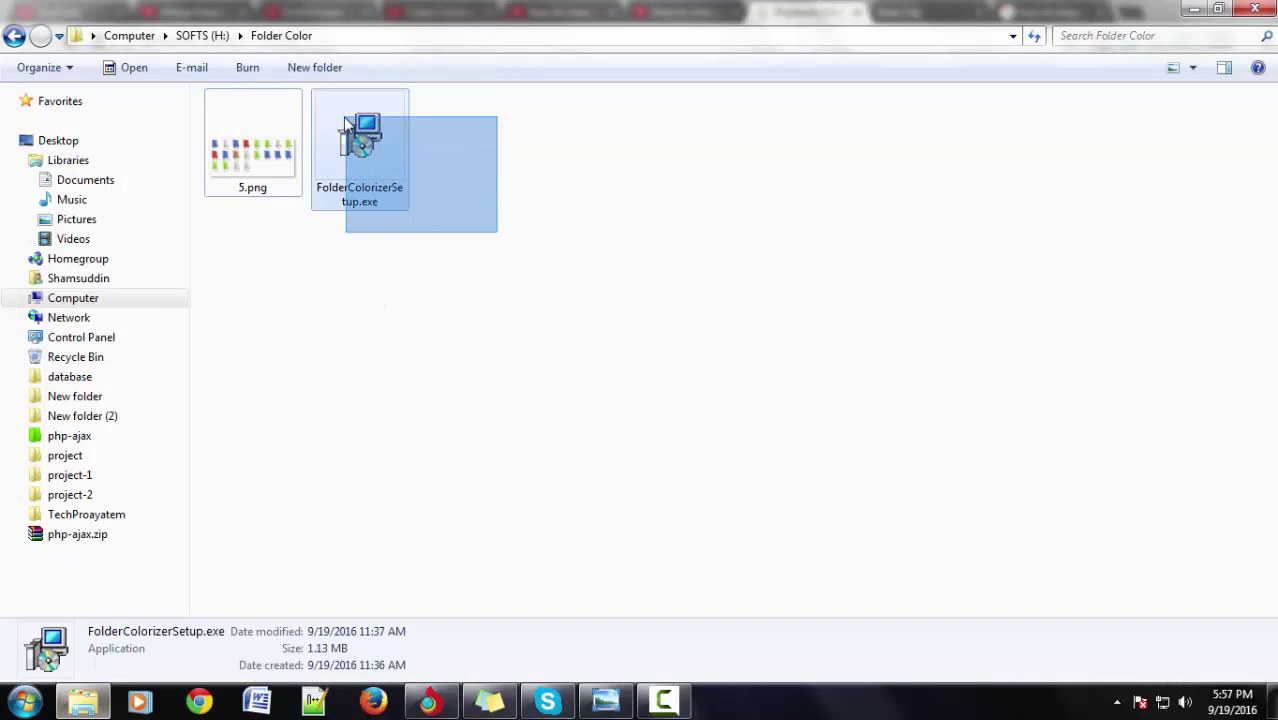
{"action": "left_click", "coordinate": [391, 250]}
{"action": "left_click_drag", "start_coordinate": [386, 248], "coordinate": [345, 140]}
{"action": "left_click", "coordinate": [357, 257]}
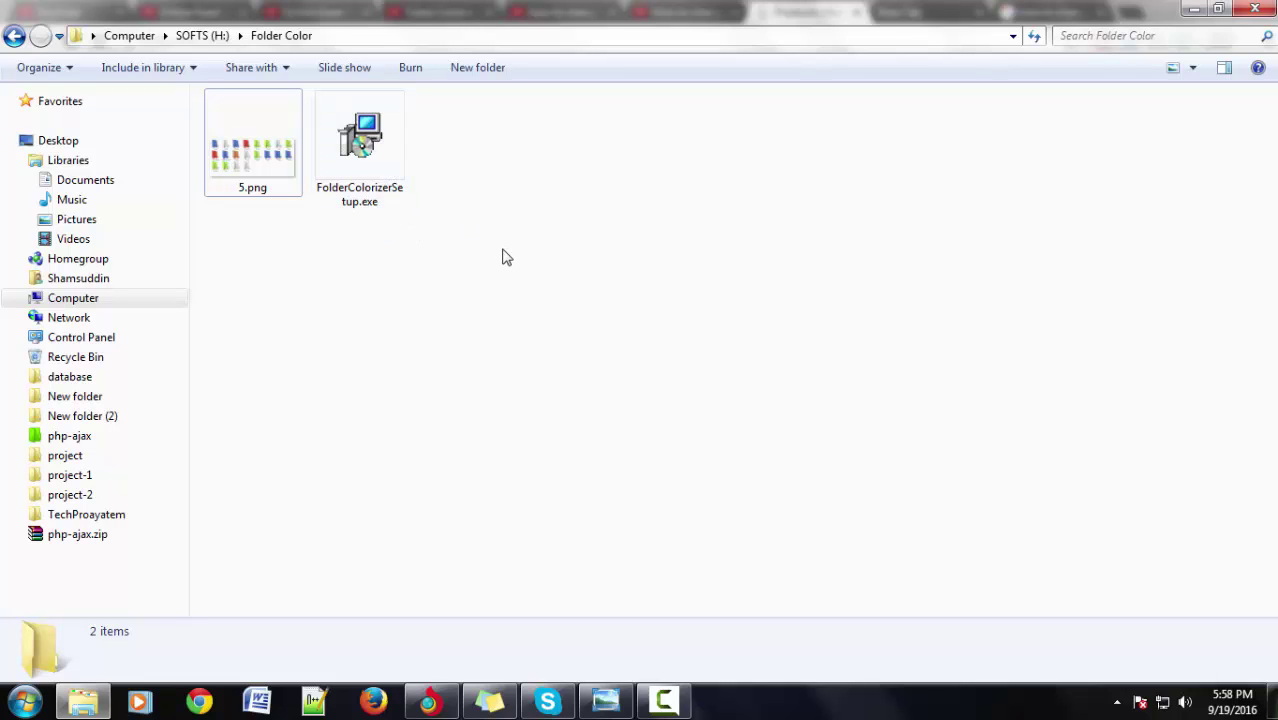
- Launch FolderColorizerSetup.exe and dismiss the security warning without running the installer
{"action": "double_click", "coordinate": [376, 152]}
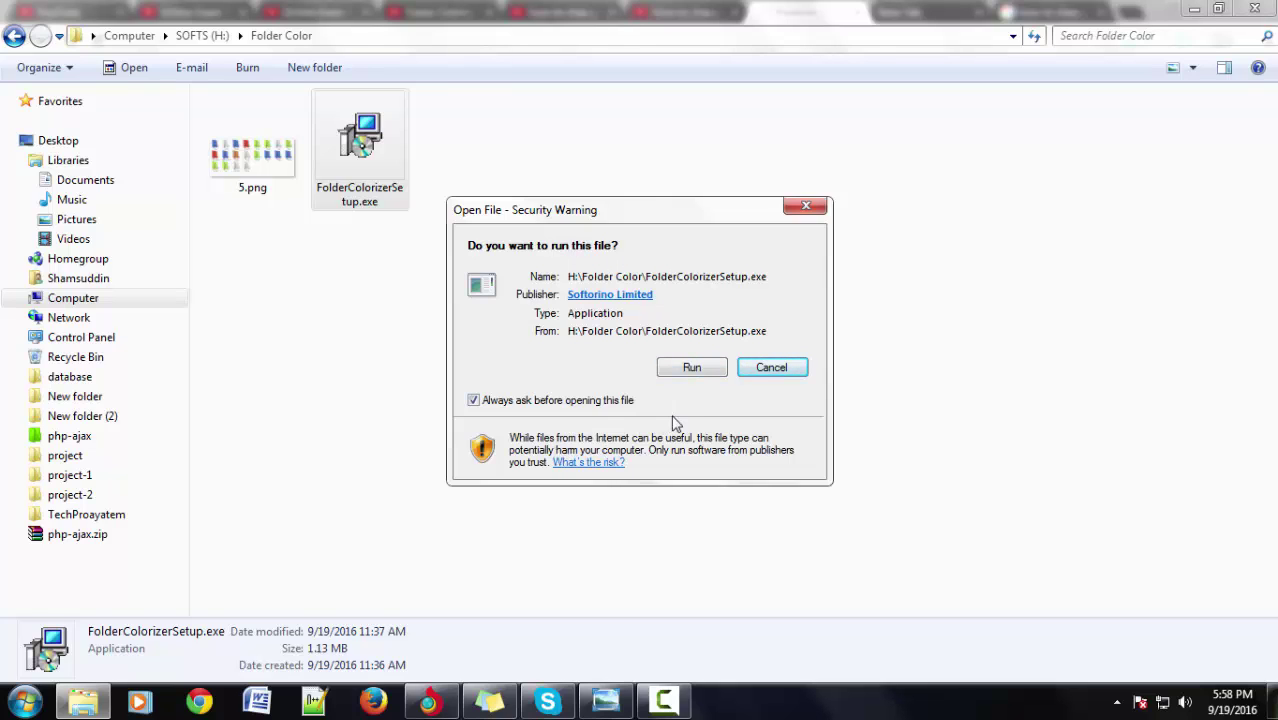
{"action": "left_click", "coordinate": [806, 206]}
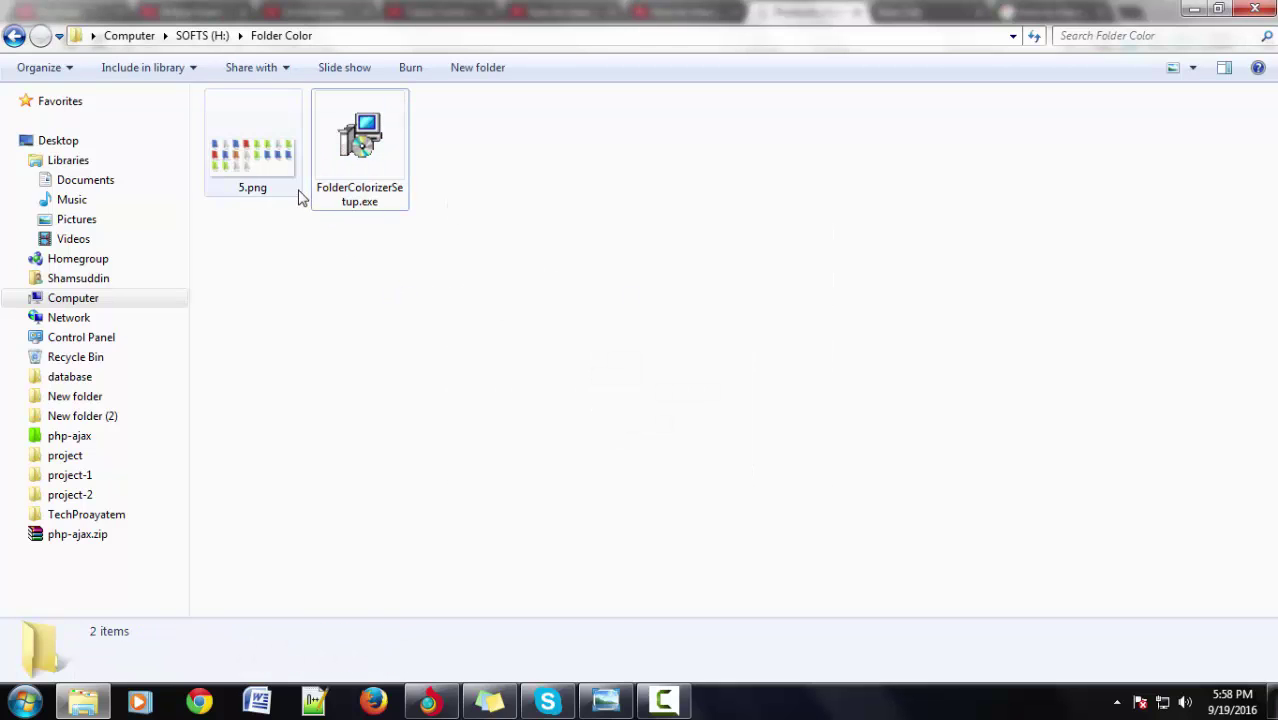
- View the sample picture 5.png of coloured folders in Windows Photo Viewer, and close it
{"action": "left_click", "coordinate": [621, 706]}
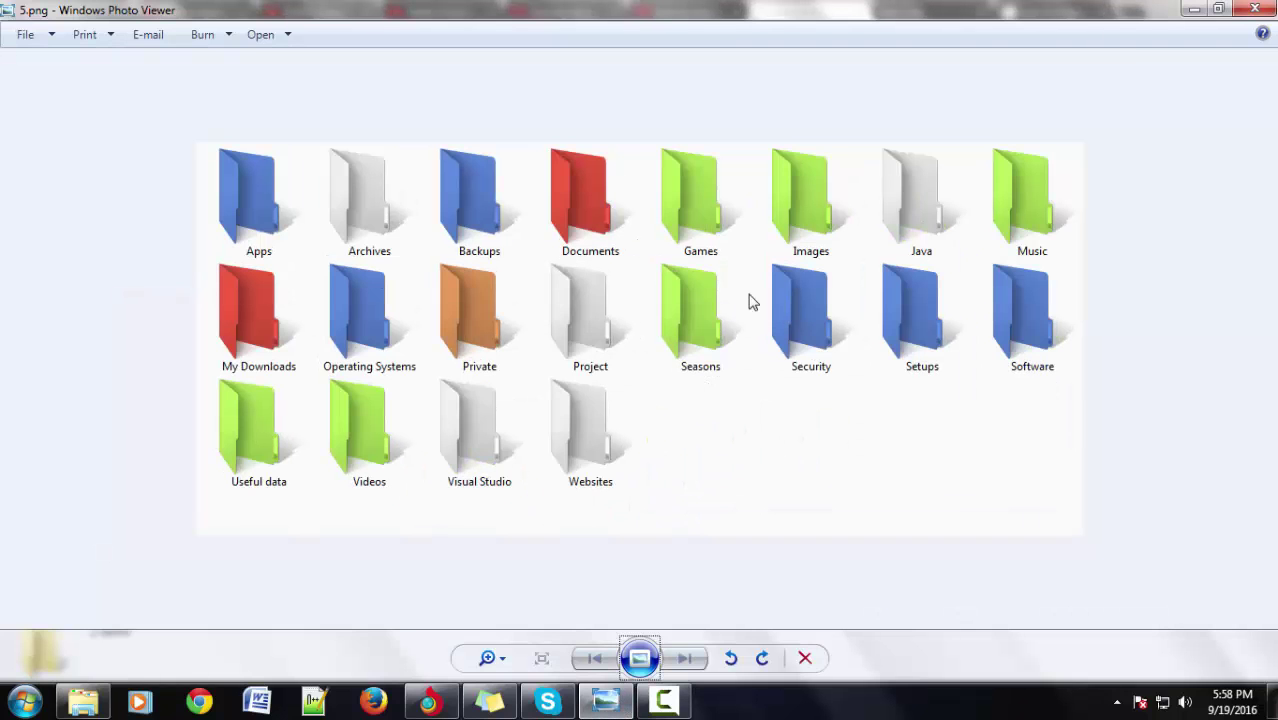
{"action": "left_click", "coordinate": [1255, 9]}
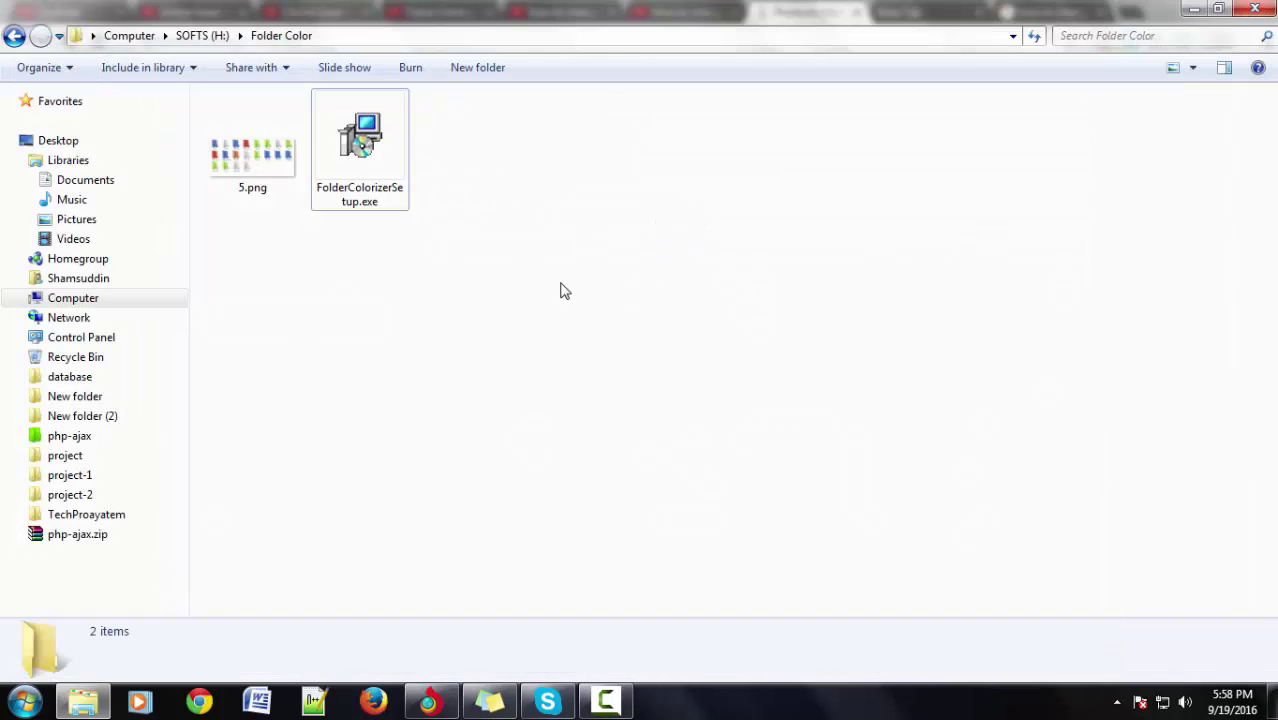
{"action": "left_click", "coordinate": [385, 150]}
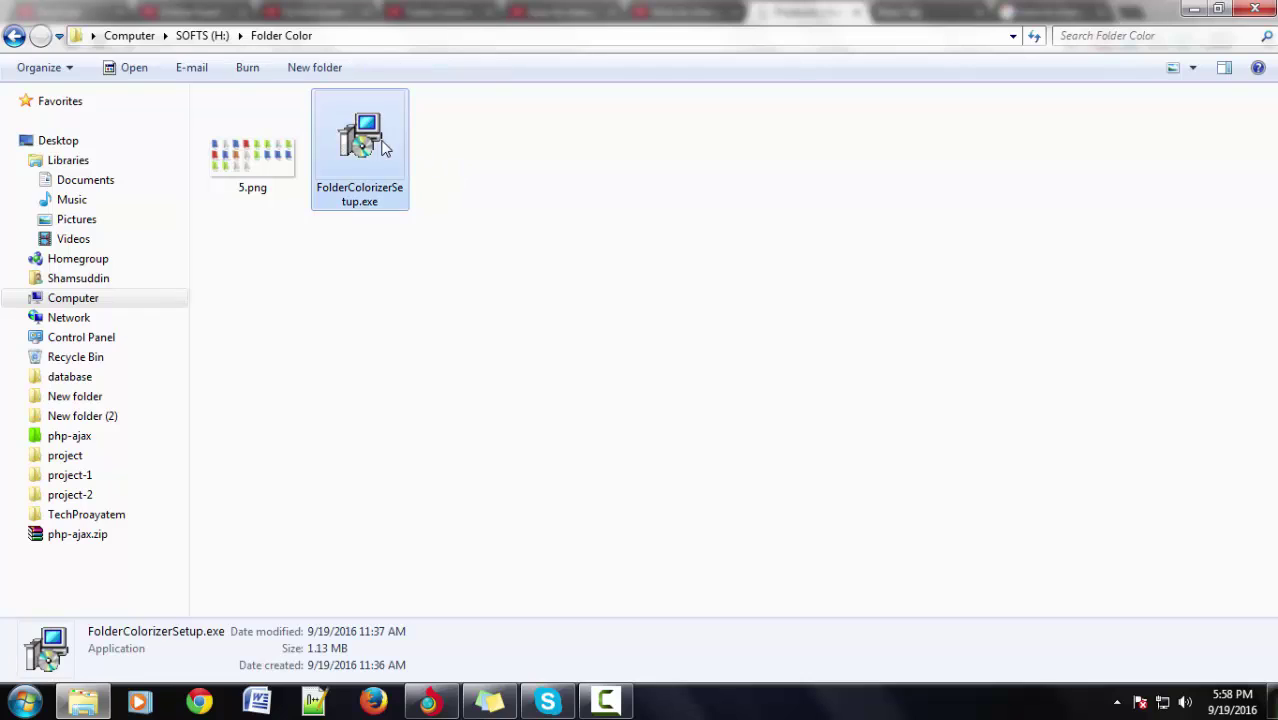
{"action": "left_click", "coordinate": [691, 293]}
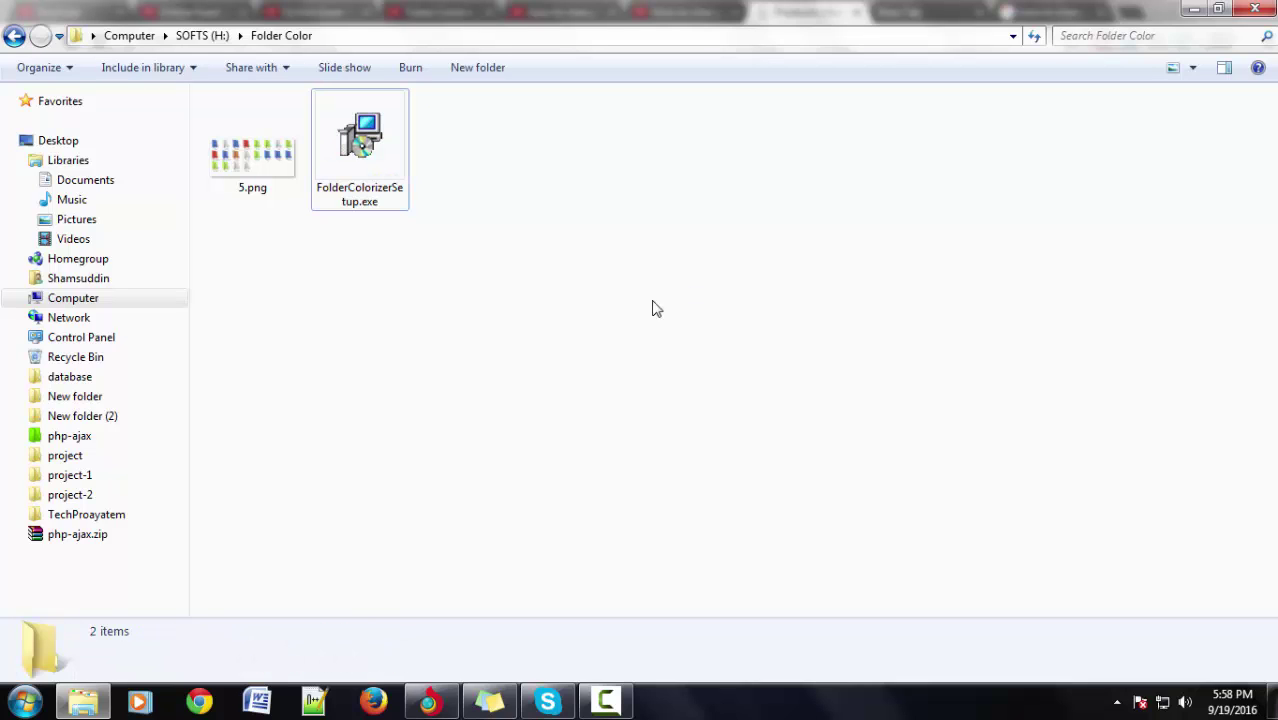
- Create a new folder named Image in the Folder Color directory
{"action": "right_click", "coordinate": [549, 199]}
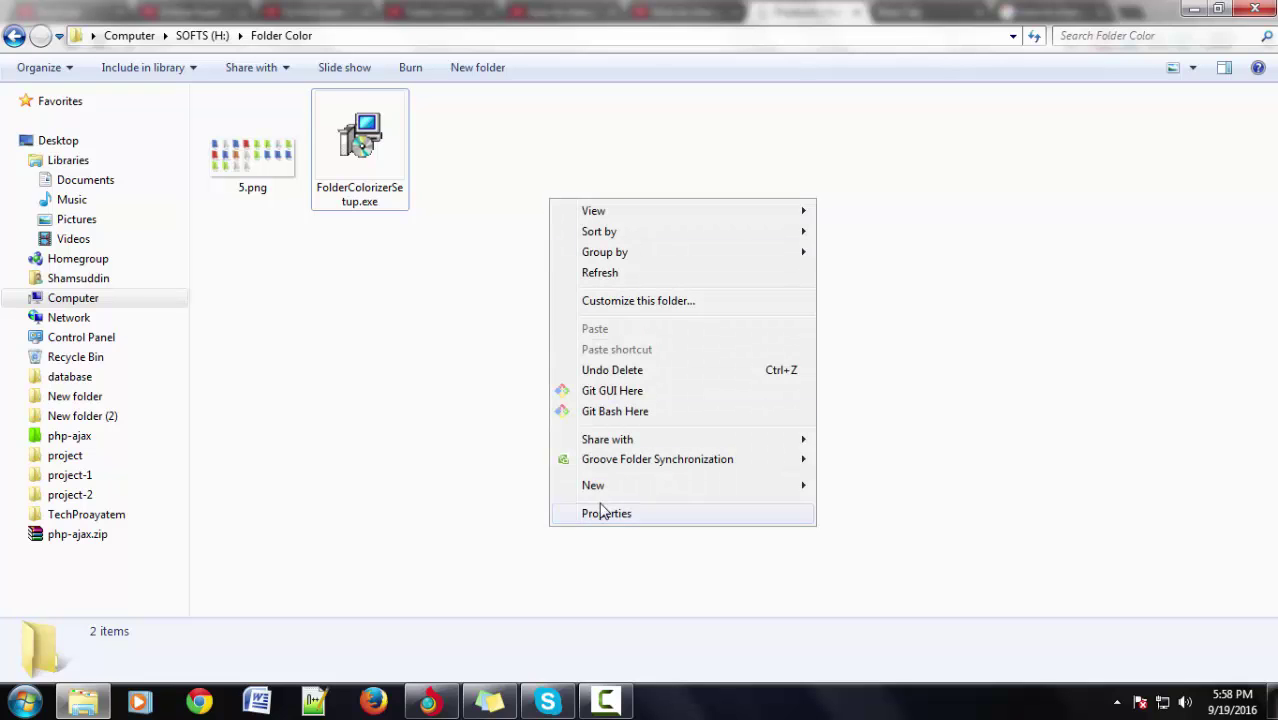
{"action": "mouse_move", "coordinate": [623, 483]}
{"action": "left_click", "coordinate": [866, 210]}
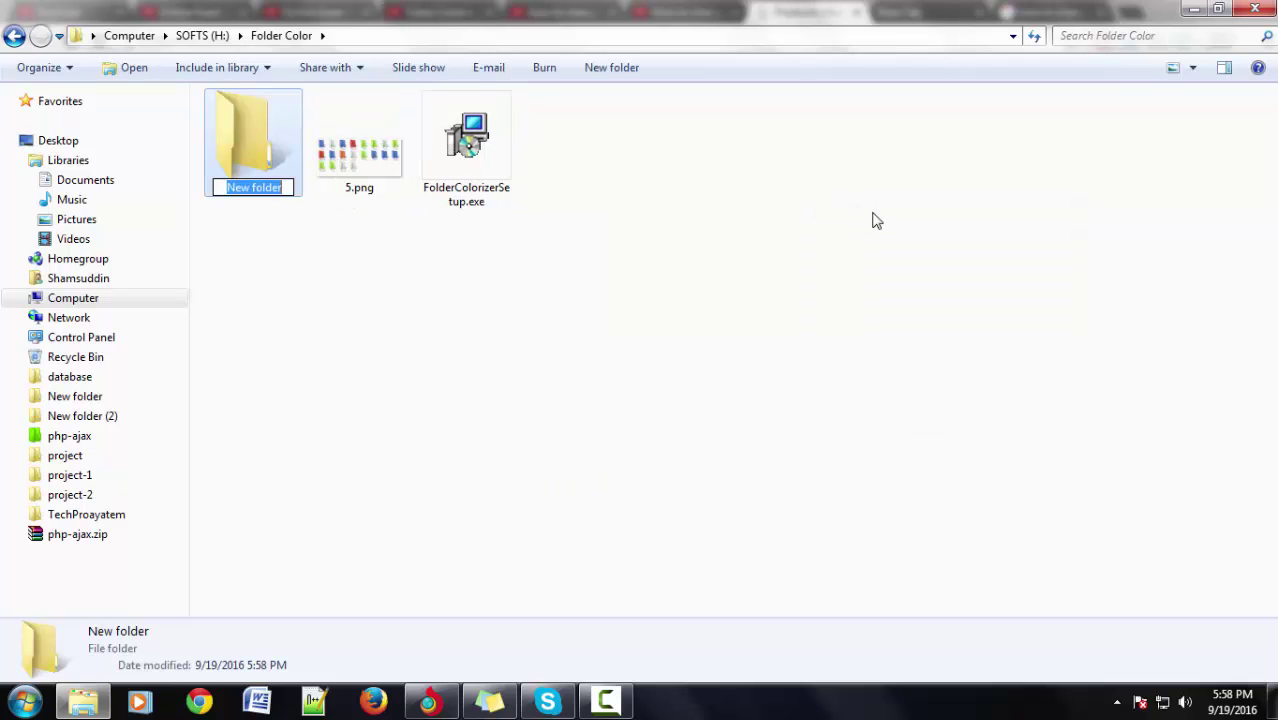
{"action": "type", "text": "1"}
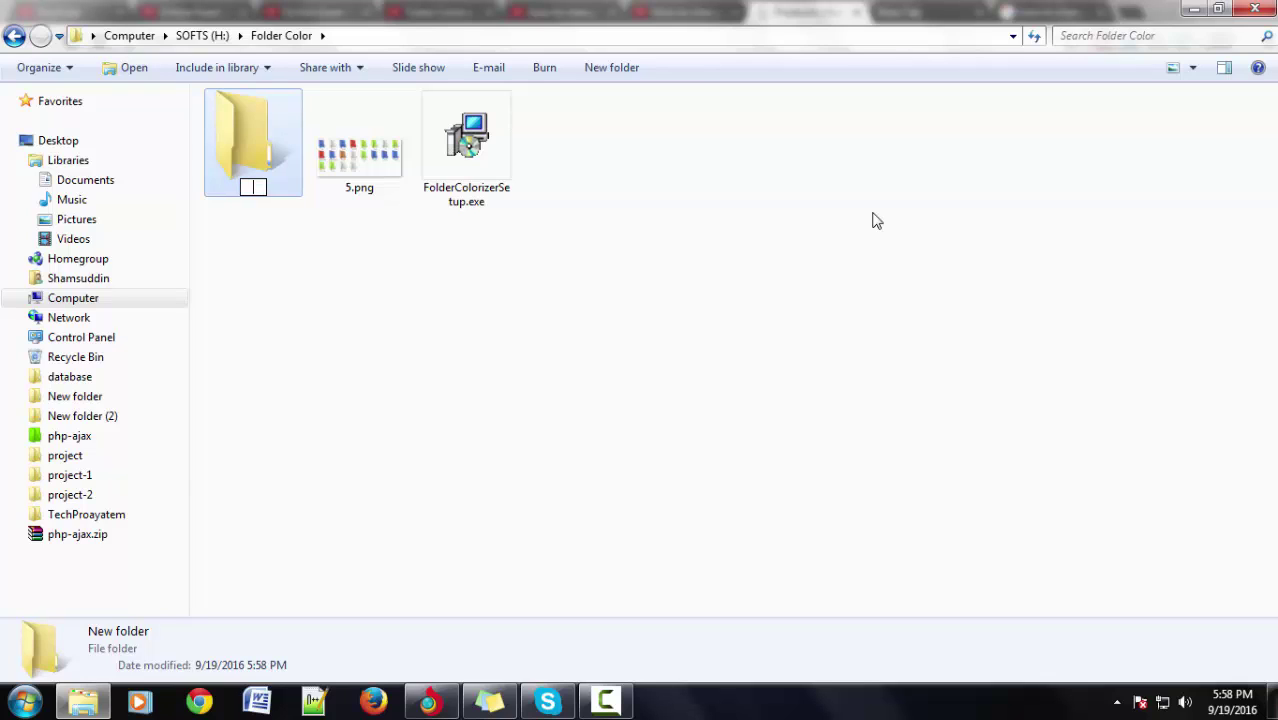
{"action": "type", "text": "mage"}
{"action": "left_click", "coordinate": [872, 219]}
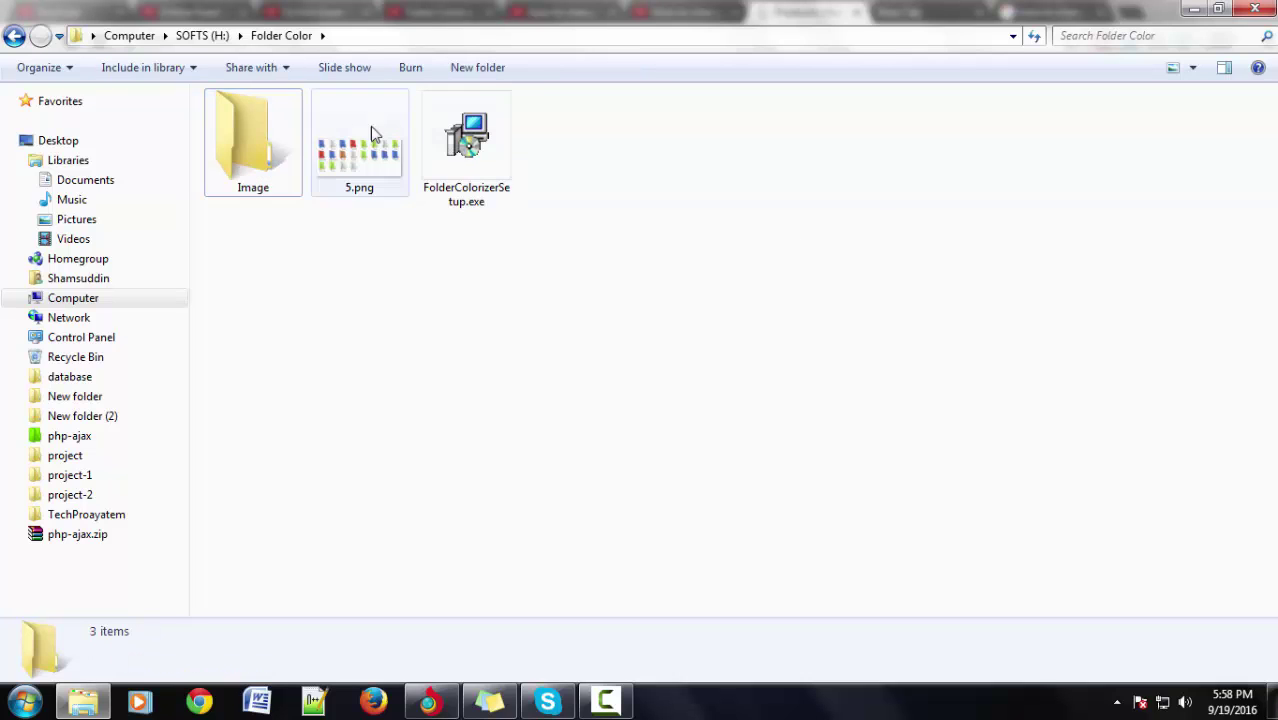
- Colorize the Image folder with Dark Fuchsia, postponing the Folder Colorizer update and dismissing the share message
{"action": "left_click", "coordinate": [287, 121]}
{"action": "right_click", "coordinate": [284, 117]}
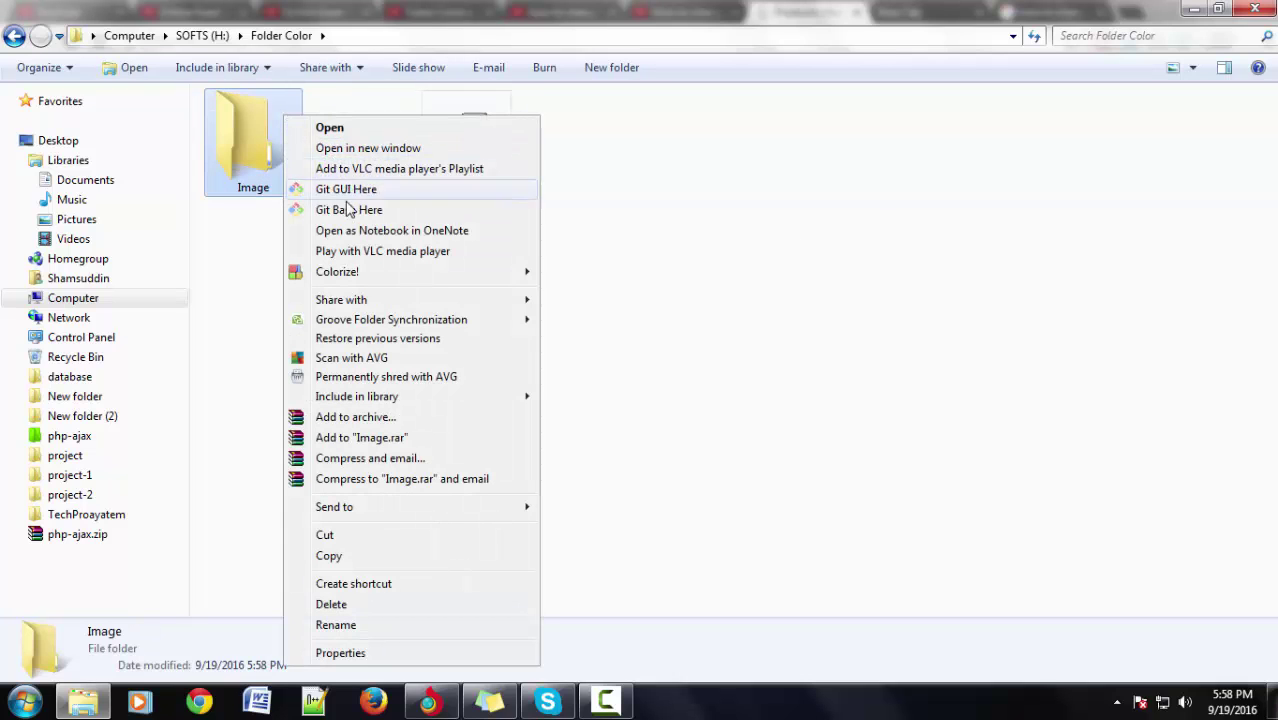
{"action": "mouse_move", "coordinate": [344, 276]}
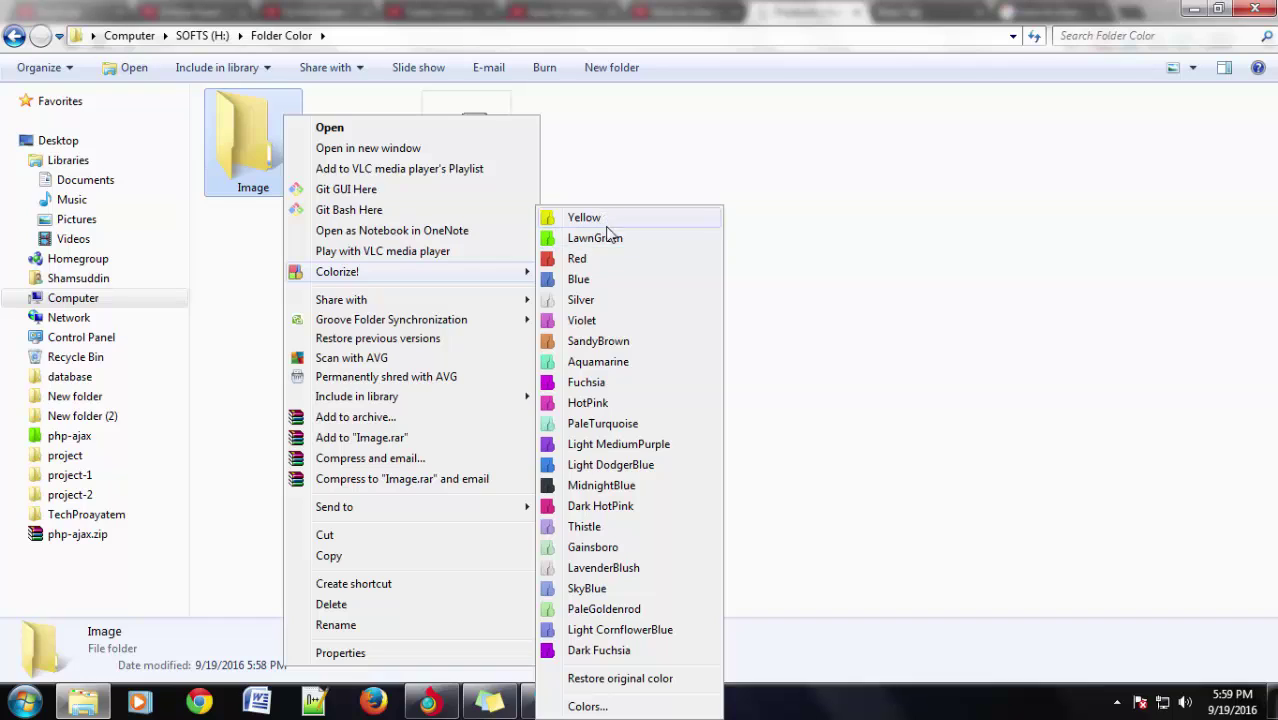
{"action": "left_click", "coordinate": [598, 650]}
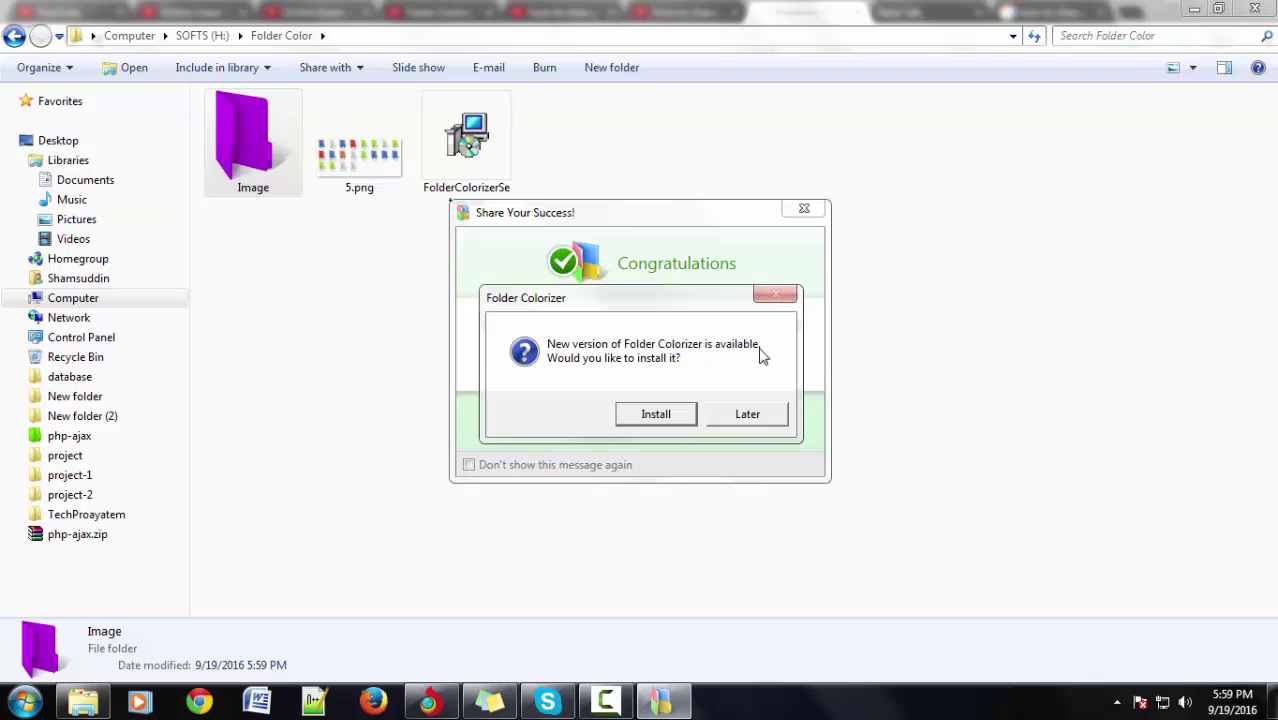
{"action": "left_click", "coordinate": [770, 416]}
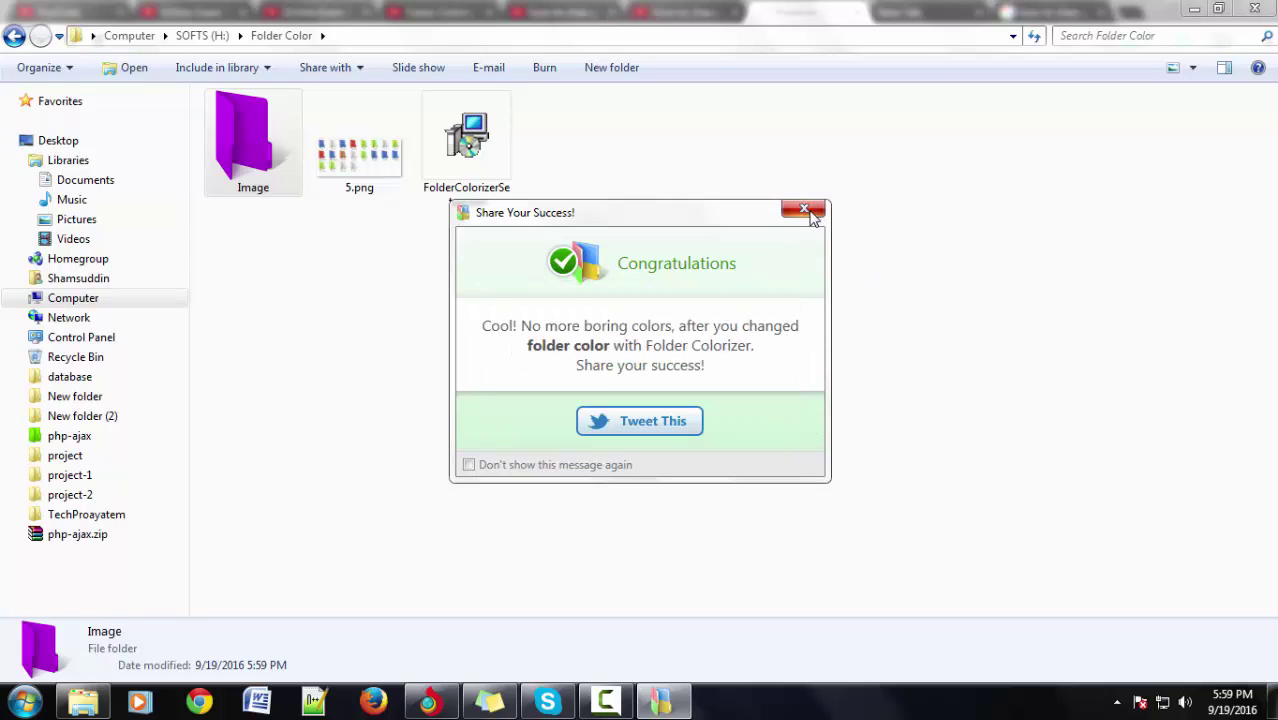
{"action": "left_click", "coordinate": [810, 212]}
{"action": "left_click", "coordinate": [284, 180]}
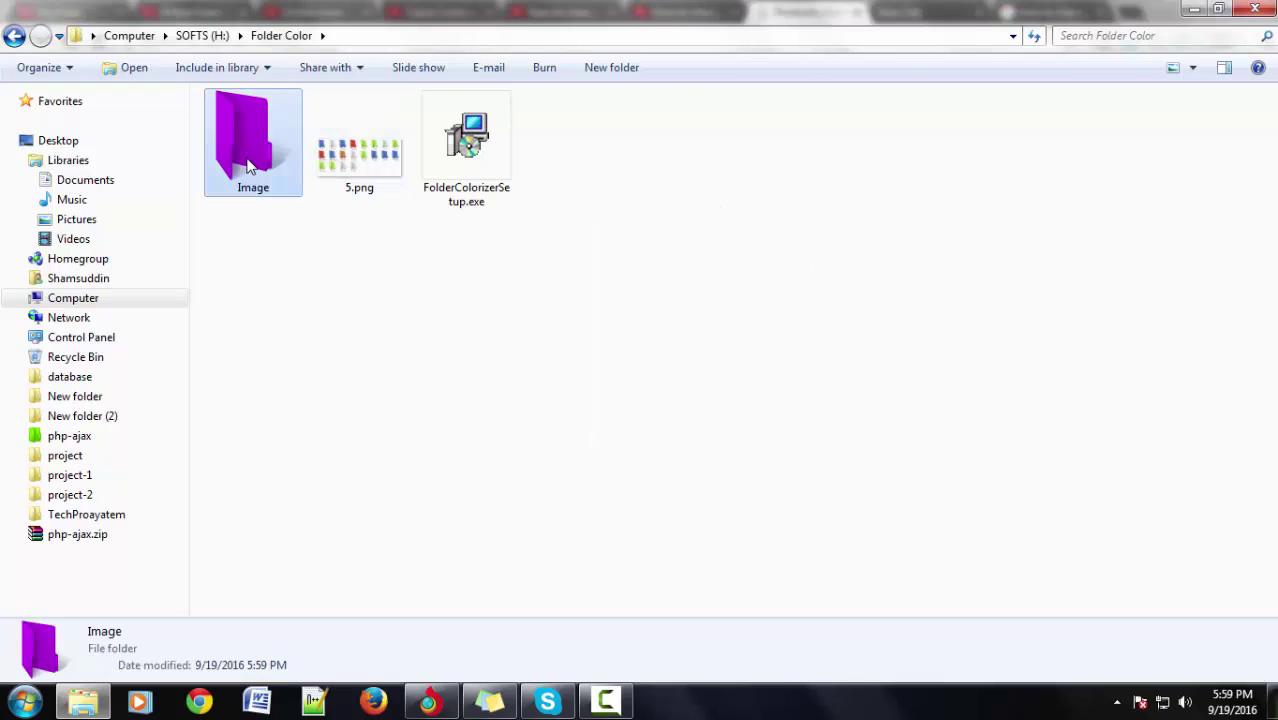
{"action": "left_click_drag", "start_coordinate": [348, 302], "coordinate": [212, 95]}
{"action": "left_click", "coordinate": [385, 329]}
{"action": "left_click_drag", "start_coordinate": [266, 262], "coordinate": [256, 120]}
{"action": "left_click", "coordinate": [311, 287]}
- Create a second new folder named Another in the Folder Color directory
{"action": "right_click", "coordinate": [629, 172]}
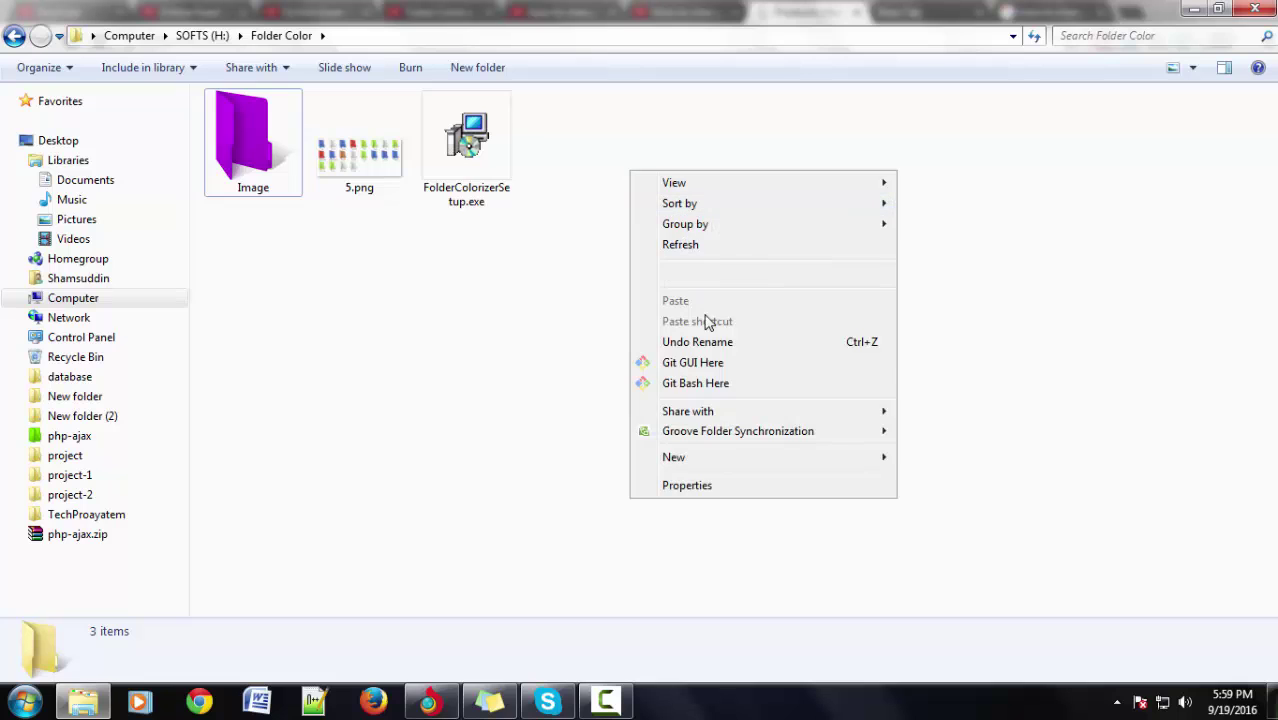
{"action": "mouse_move", "coordinate": [799, 455]}
{"action": "left_click", "coordinate": [929, 186]}
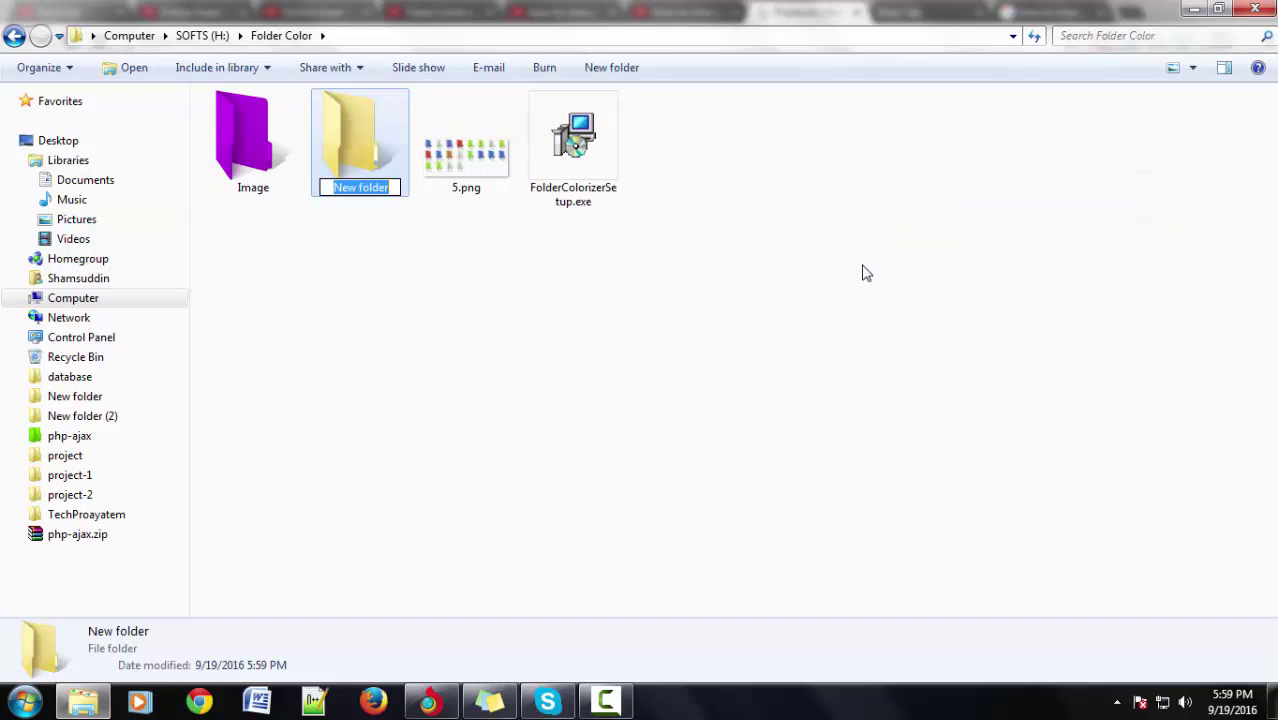
{"action": "type", "text": "An"}
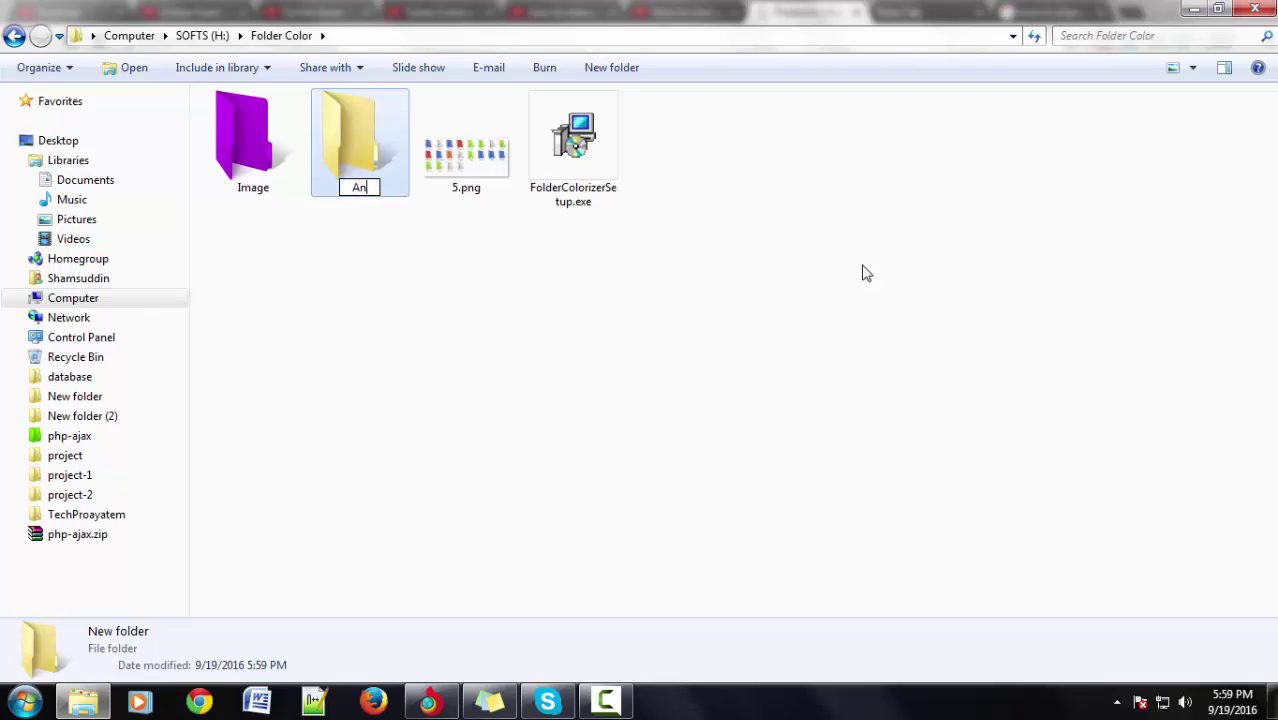
{"action": "type", "text": "other"}
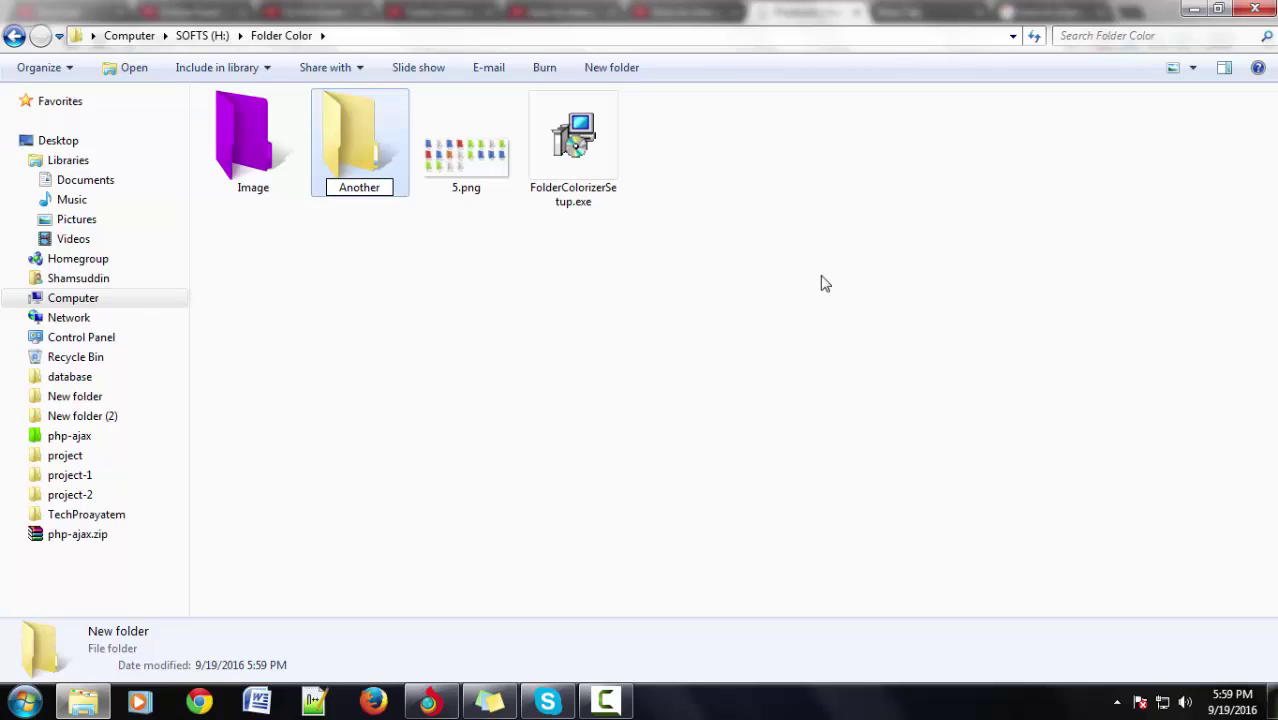
{"action": "key", "text": "Return"}
- Colorize the Another folder with Aquamarine, postponing the update and dismissing the share message
{"action": "right_click", "coordinate": [280, 175]}
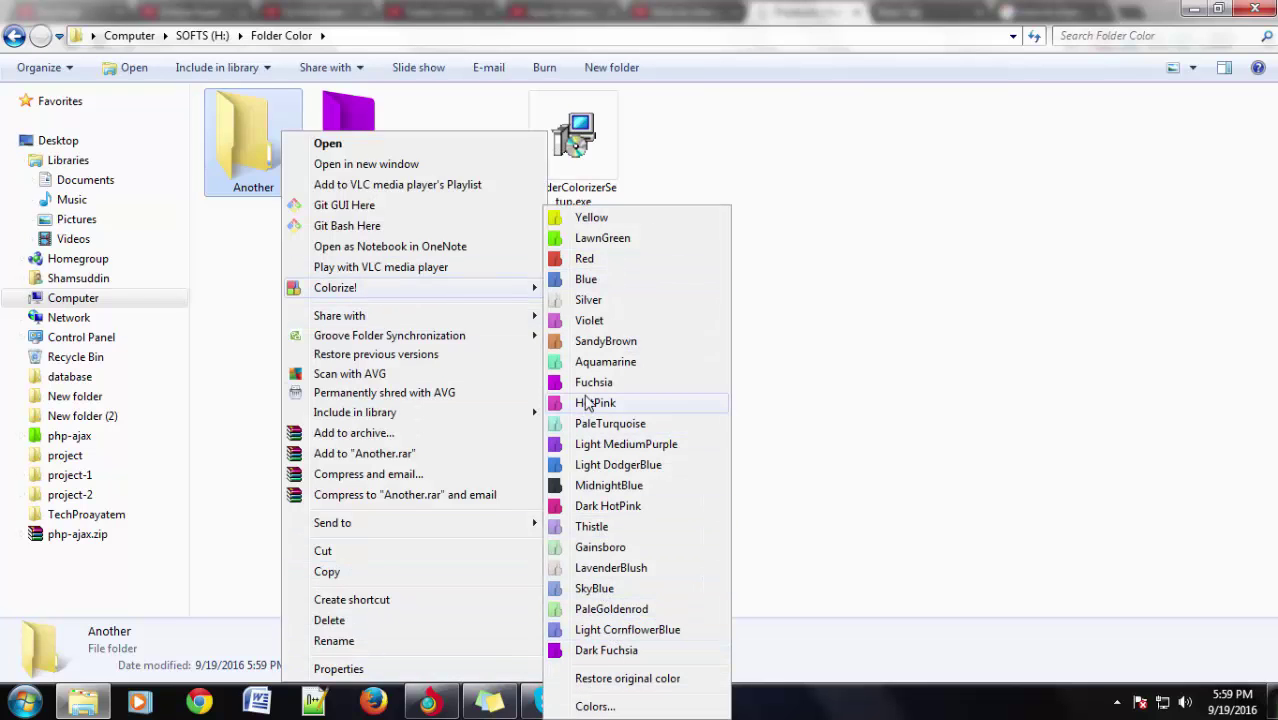
{"action": "left_click", "coordinate": [628, 364]}
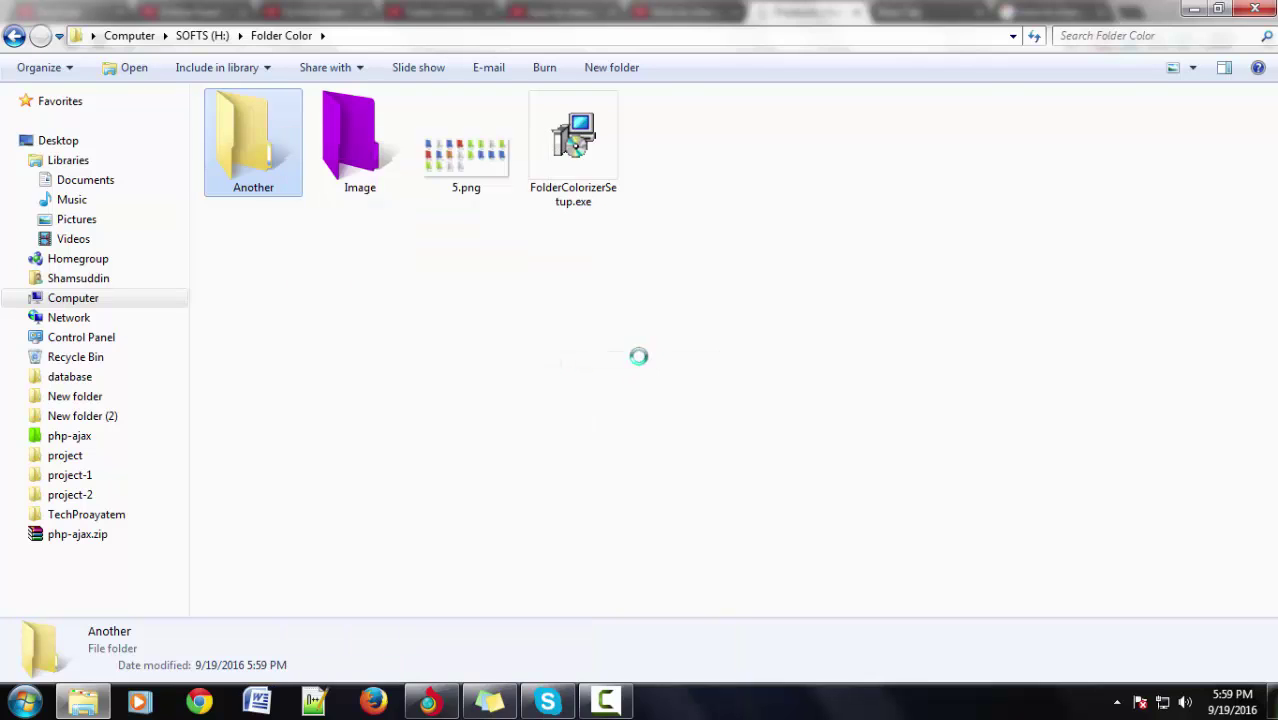
{"action": "left_click", "coordinate": [768, 416]}
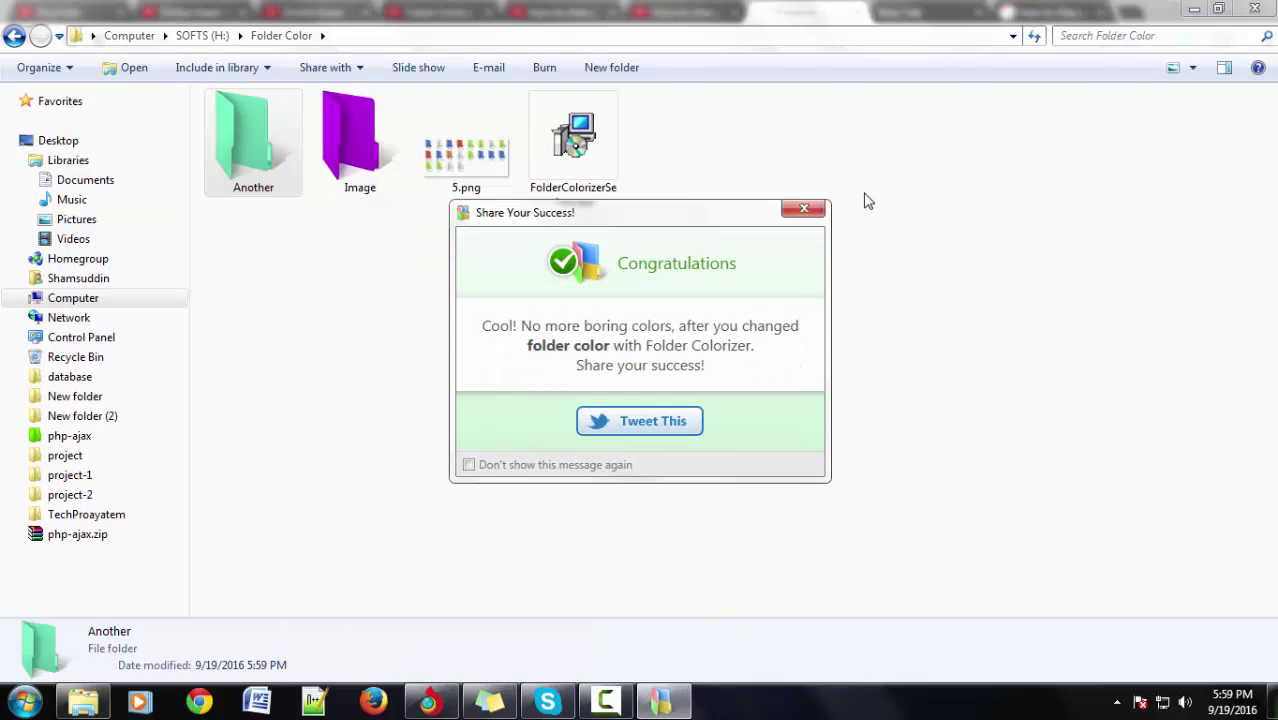
{"action": "left_click", "coordinate": [805, 211]}
- Create a third new folder named Every in the Folder Color directory
{"action": "right_click", "coordinate": [542, 314]}
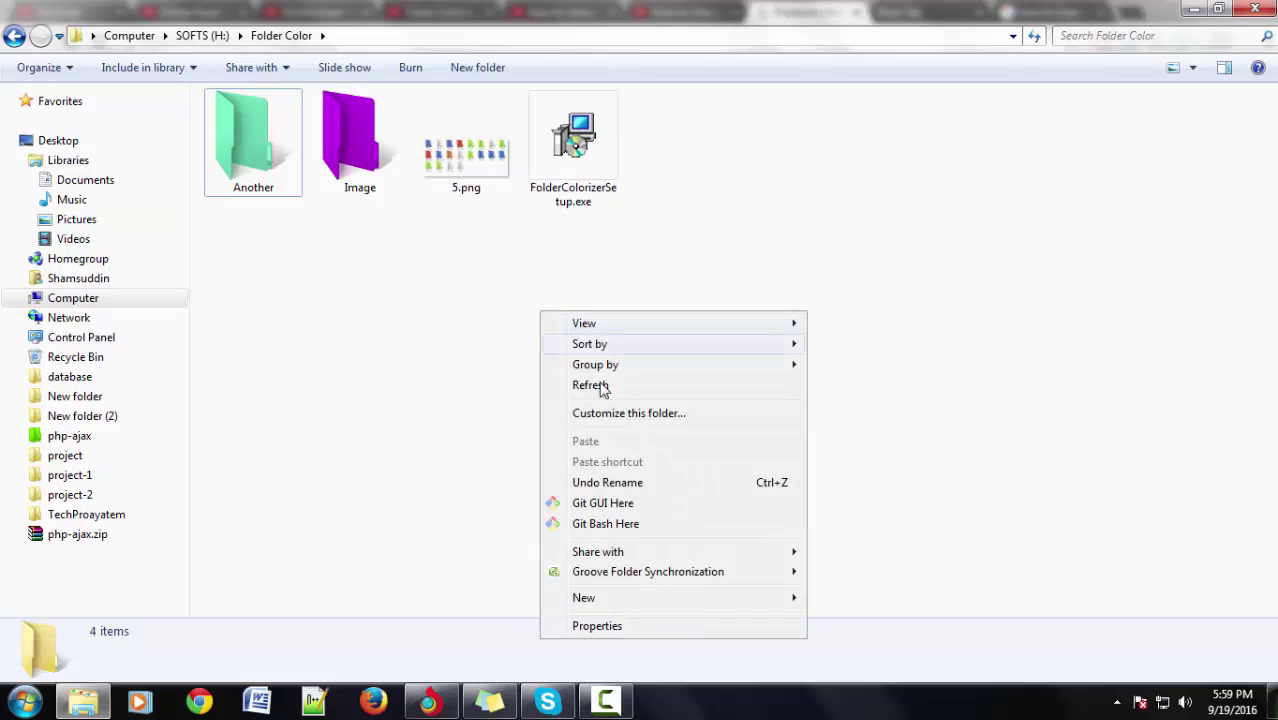
{"action": "mouse_move", "coordinate": [641, 605]}
{"action": "left_click", "coordinate": [862, 325]}
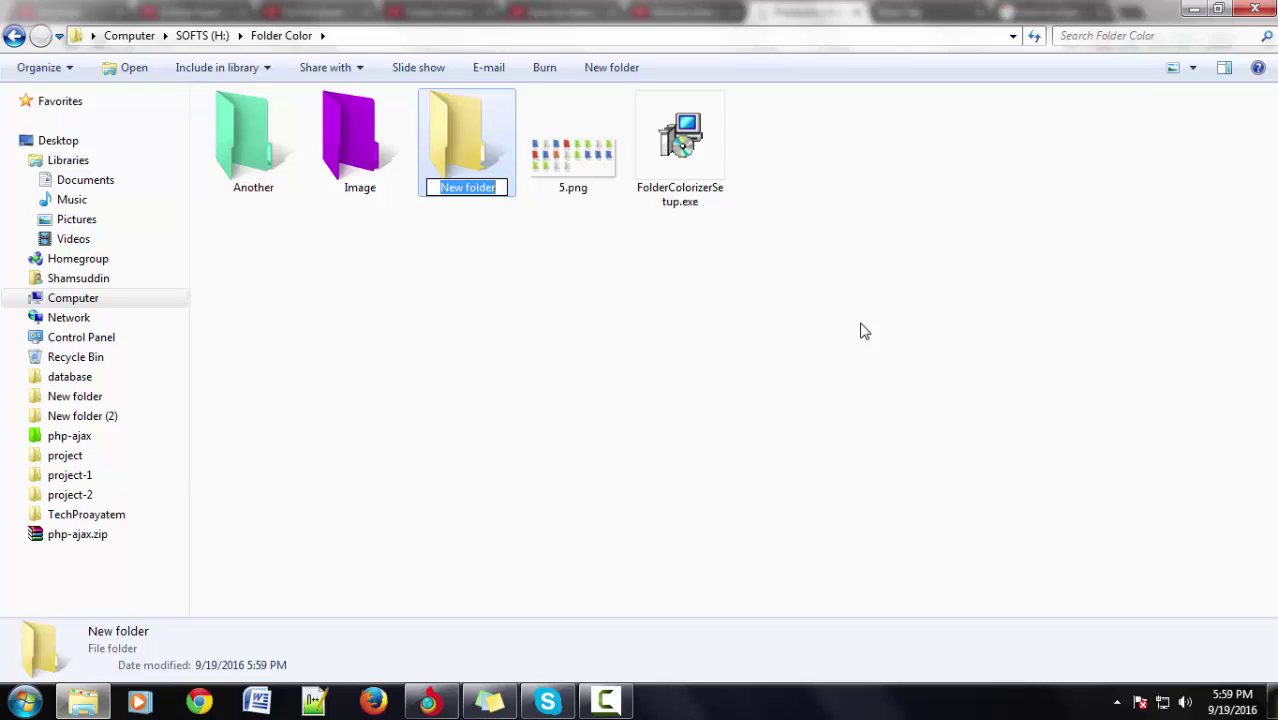
{"action": "type", "text": "Every"}
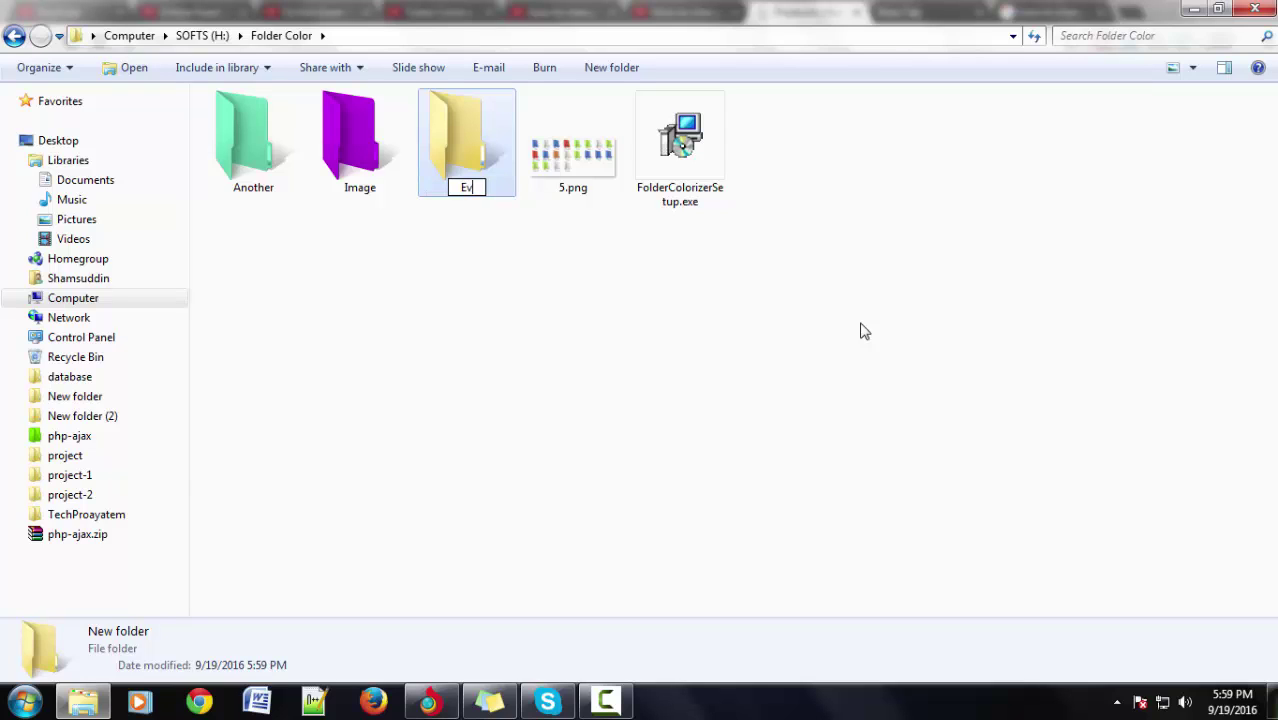
{"action": "left_click", "coordinate": [865, 331]}
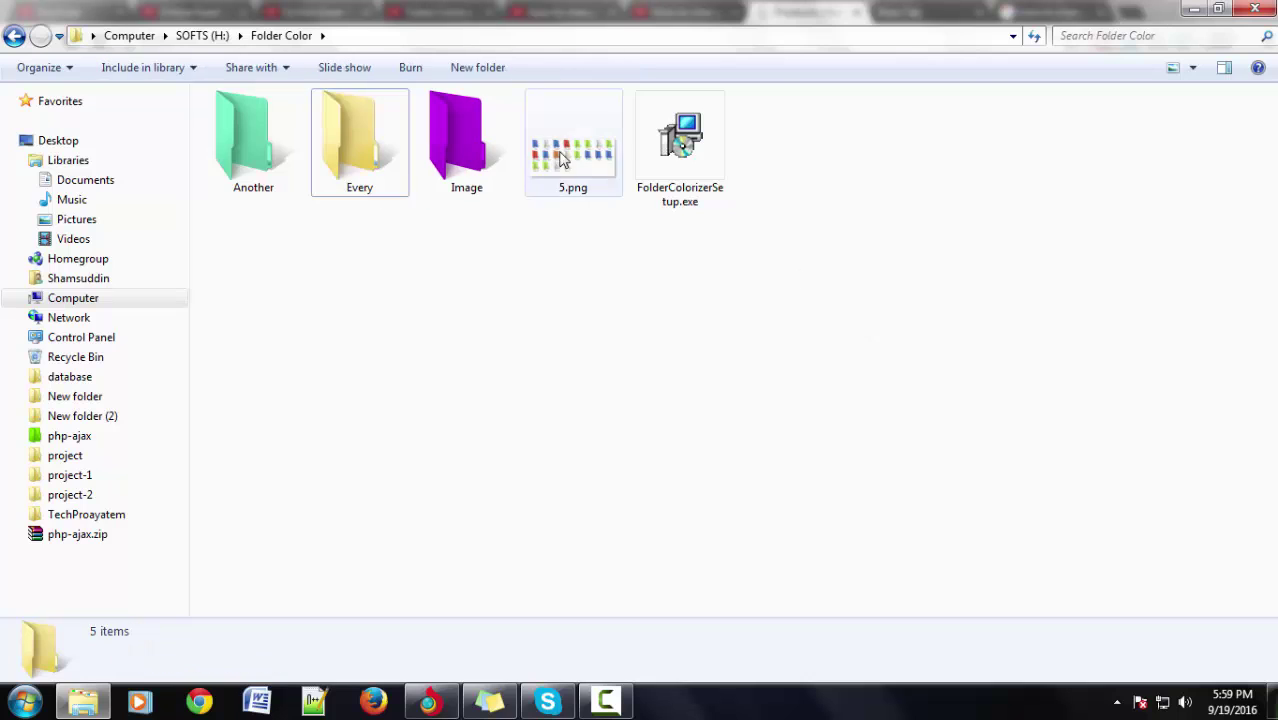
- Colorize the Every folder with LawnGreen, postponing the update and dismissing the share message
{"action": "left_click", "coordinate": [391, 165]}
{"action": "right_click", "coordinate": [391, 165]}
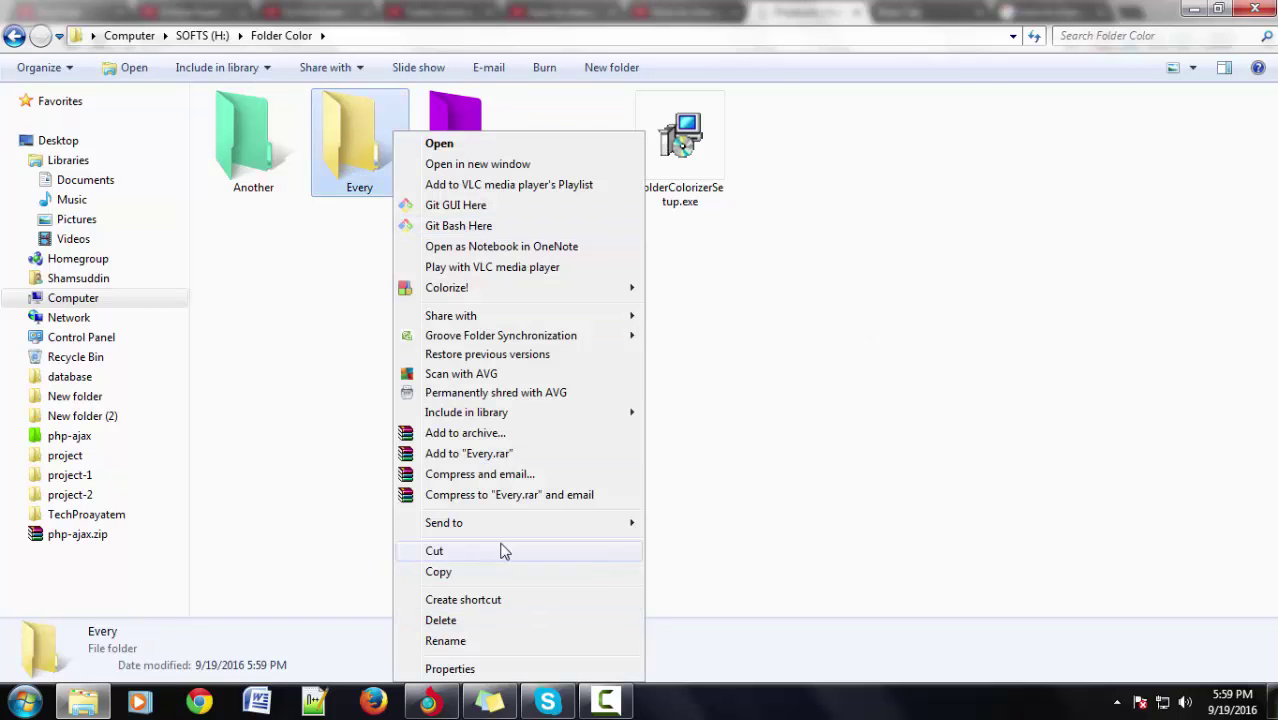
{"action": "mouse_move", "coordinate": [485, 287]}
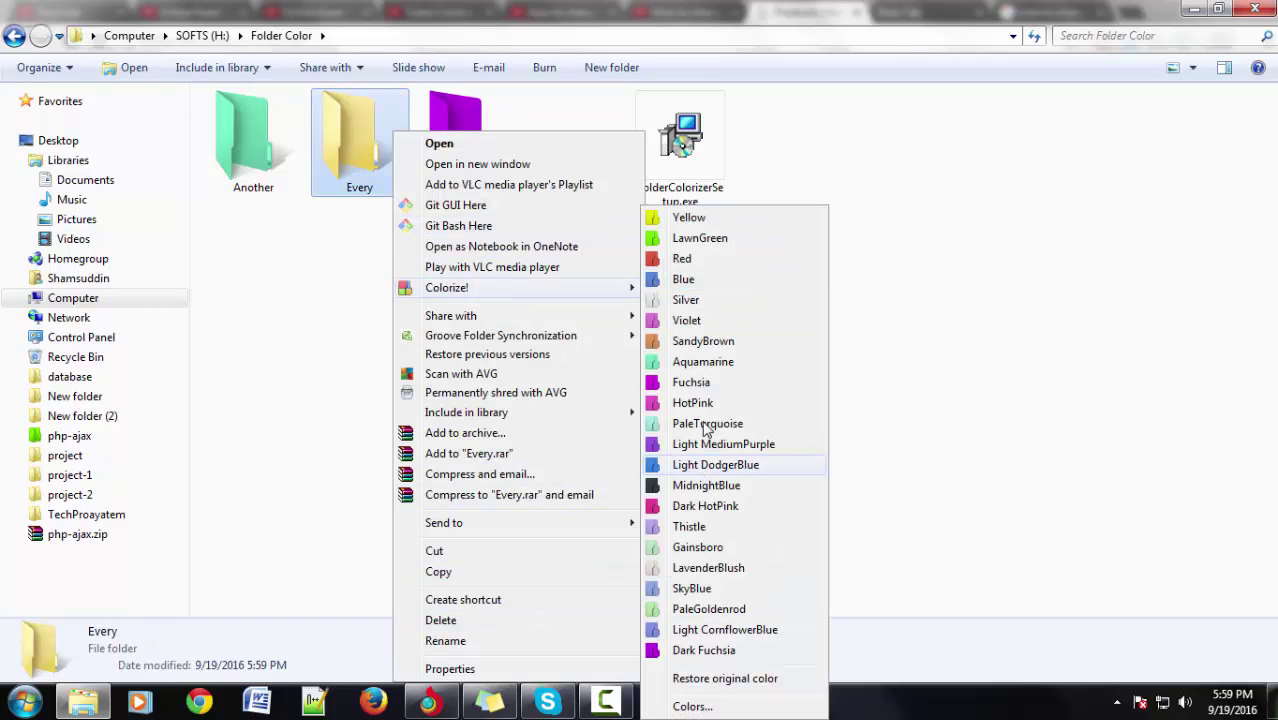
{"action": "left_click", "coordinate": [700, 239]}
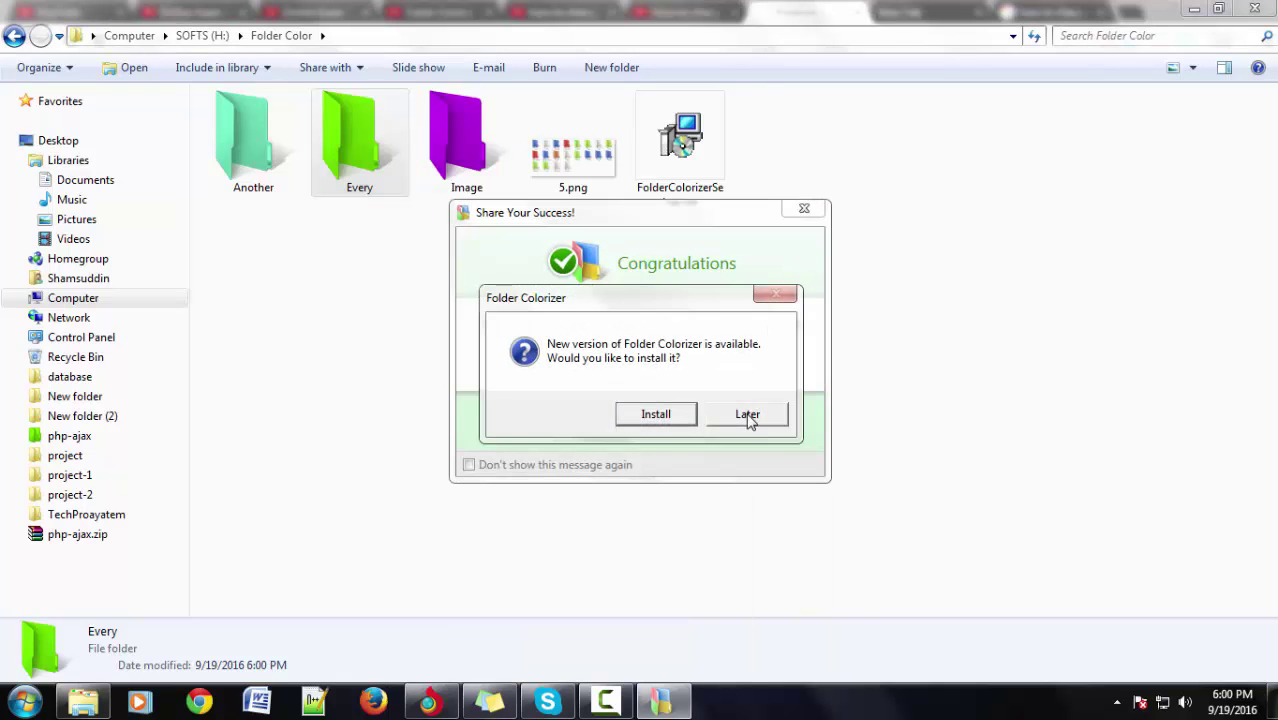
{"action": "left_click", "coordinate": [748, 414]}
{"action": "left_click", "coordinate": [832, 226]}
- Create a fourth folder in the Folder Color directory, keeping the default name New folder, and select it
{"action": "right_click", "coordinate": [750, 272]}
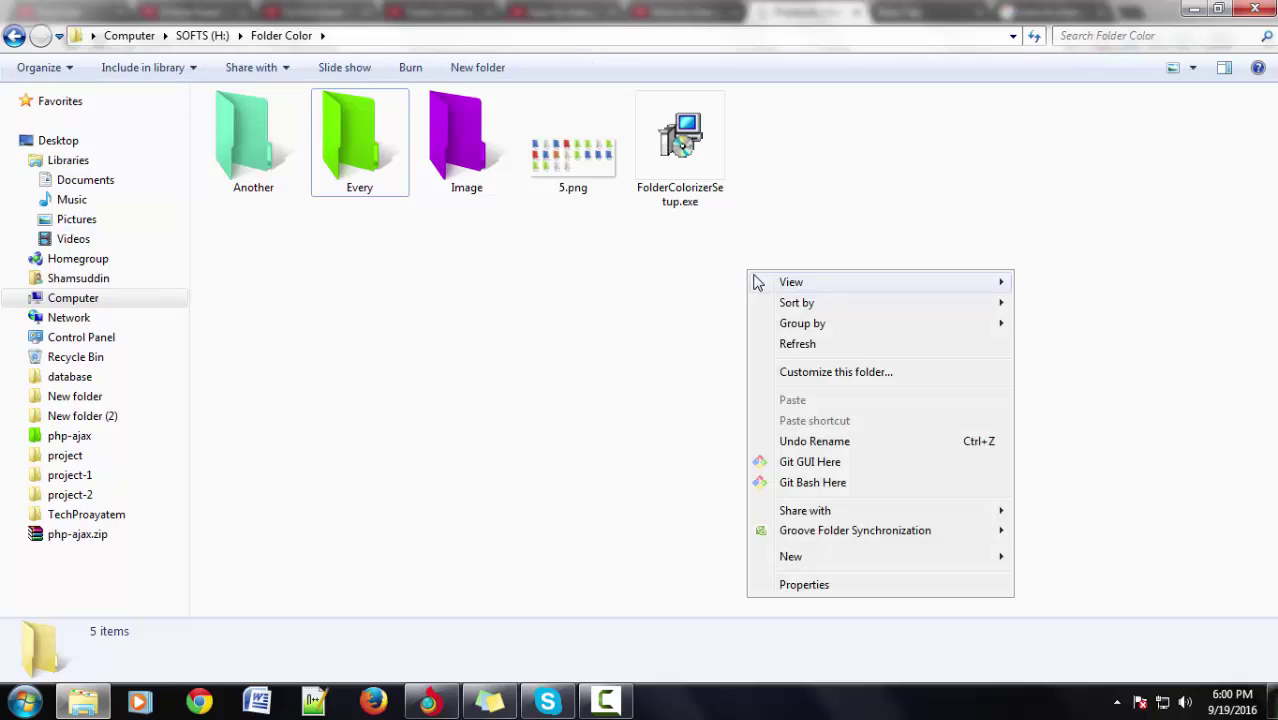
{"action": "mouse_move", "coordinate": [813, 560]}
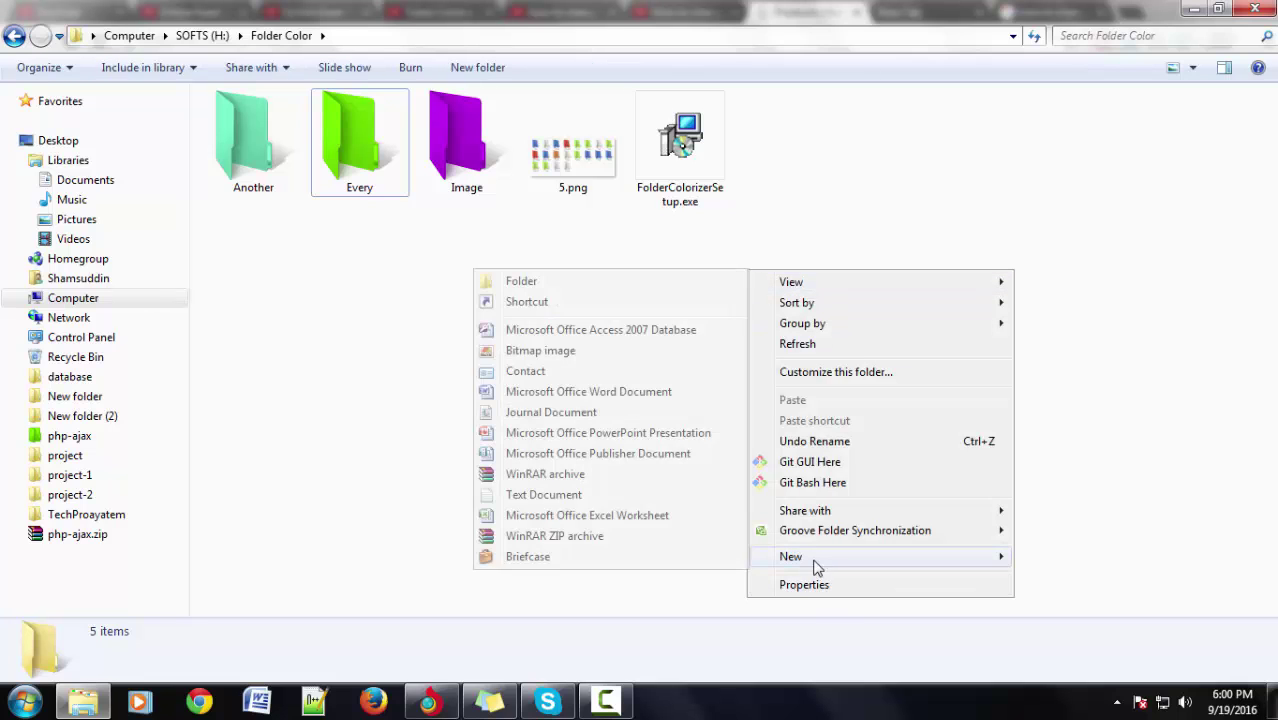
{"action": "left_click", "coordinate": [545, 283]}
{"action": "left_click", "coordinate": [583, 160]}
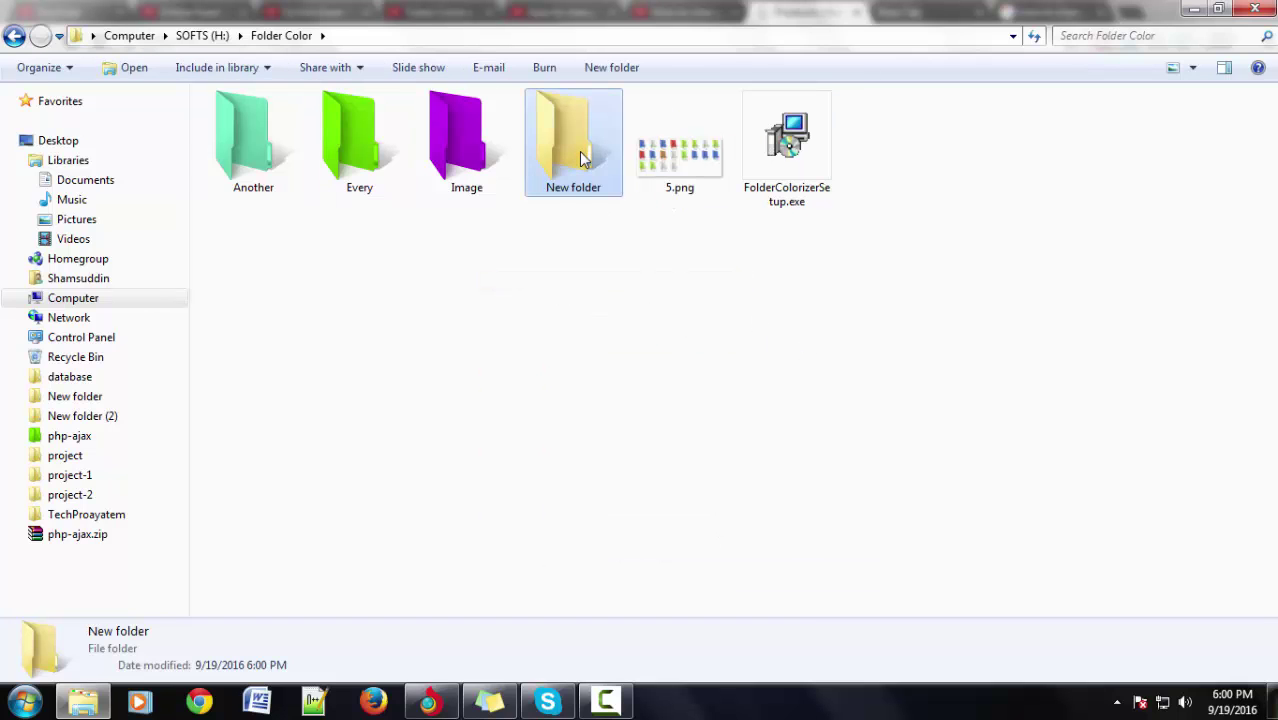
- Rename the newly created New folder as Software
{"action": "key", "text": "F2"}
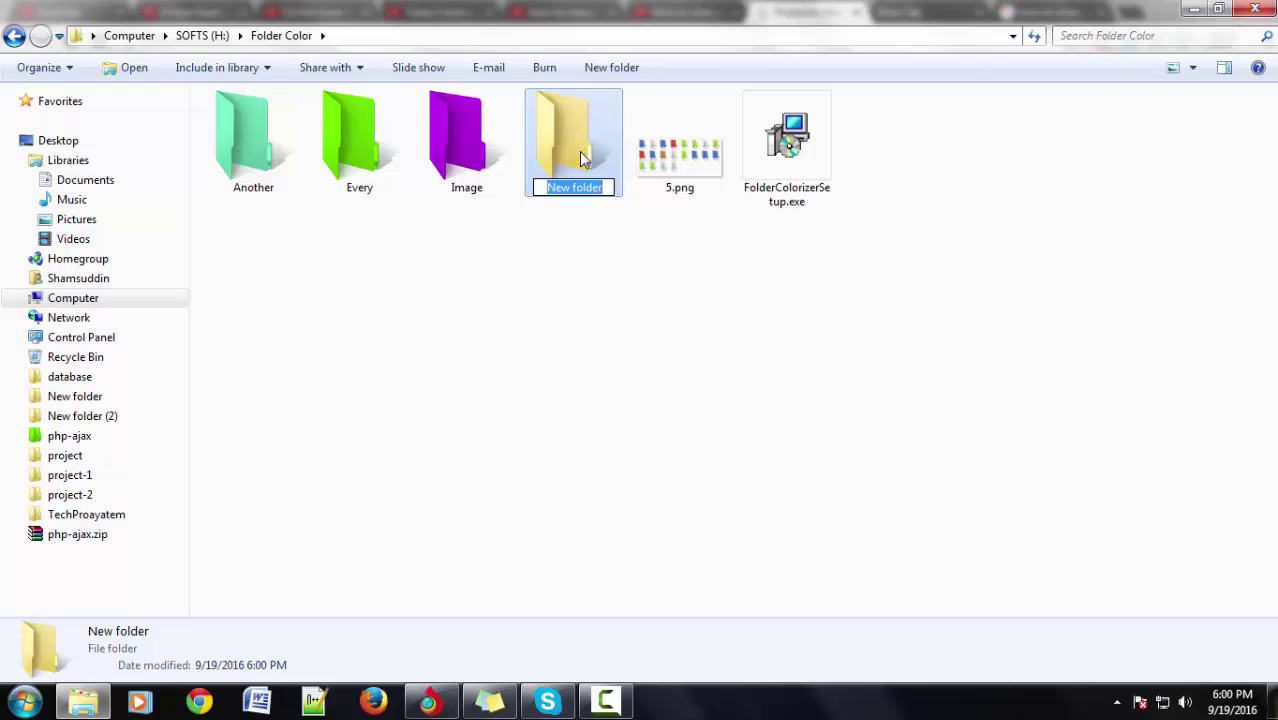
{"action": "type", "text": "Soft"}
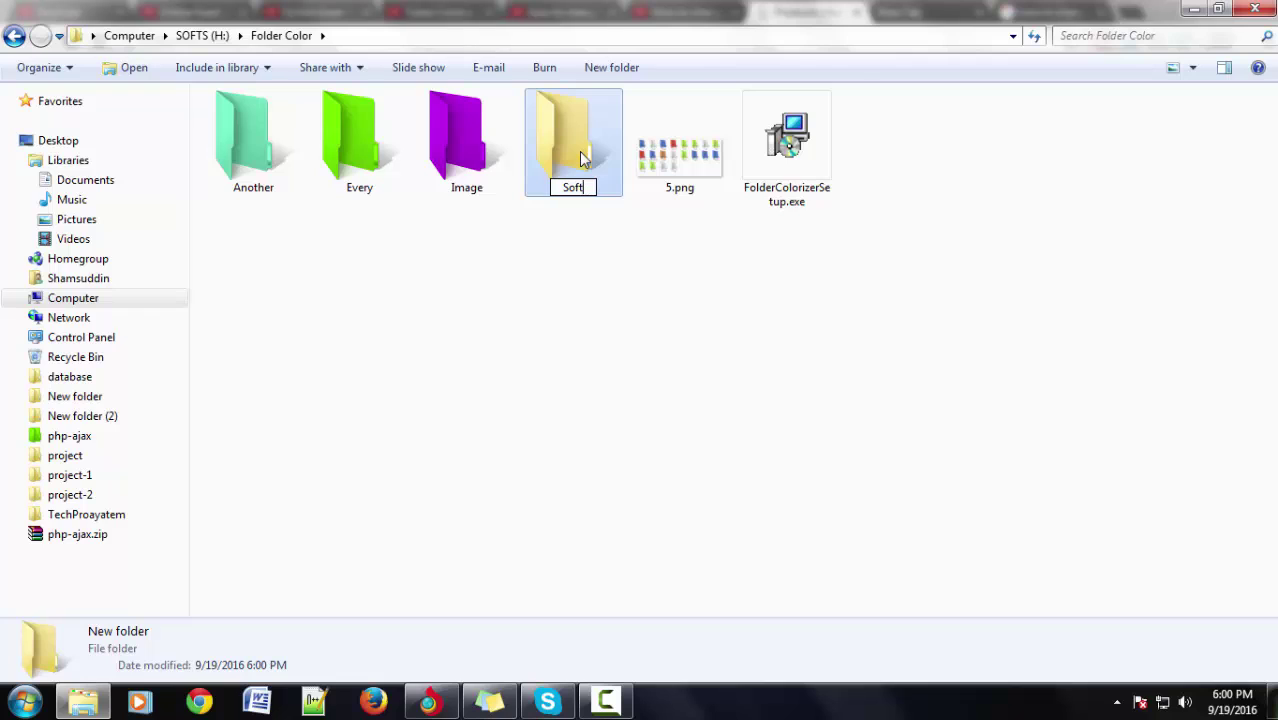
{"action": "type", "text": "ware"}
{"action": "left_click", "coordinate": [555, 418]}
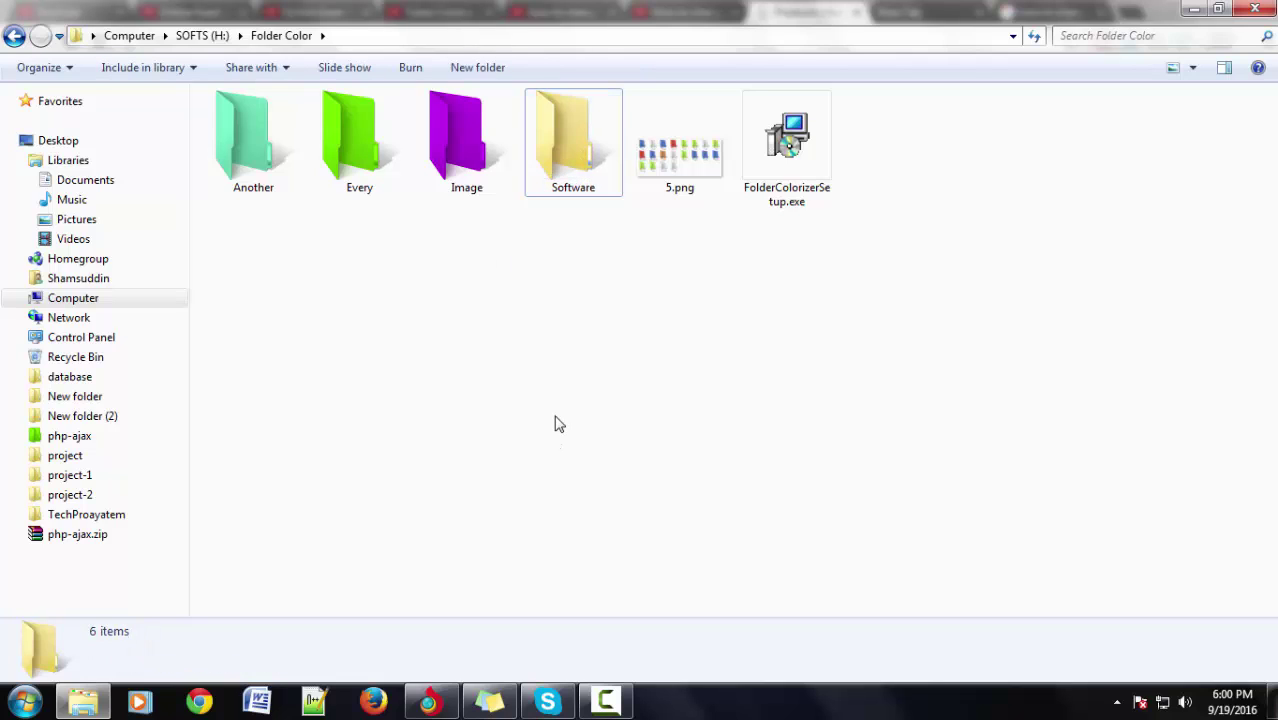
- Colorize the Software folder with SandyBrown, postponing the update and dismissing the share message
{"action": "left_click", "coordinate": [570, 150]}
{"action": "right_click", "coordinate": [567, 131]}
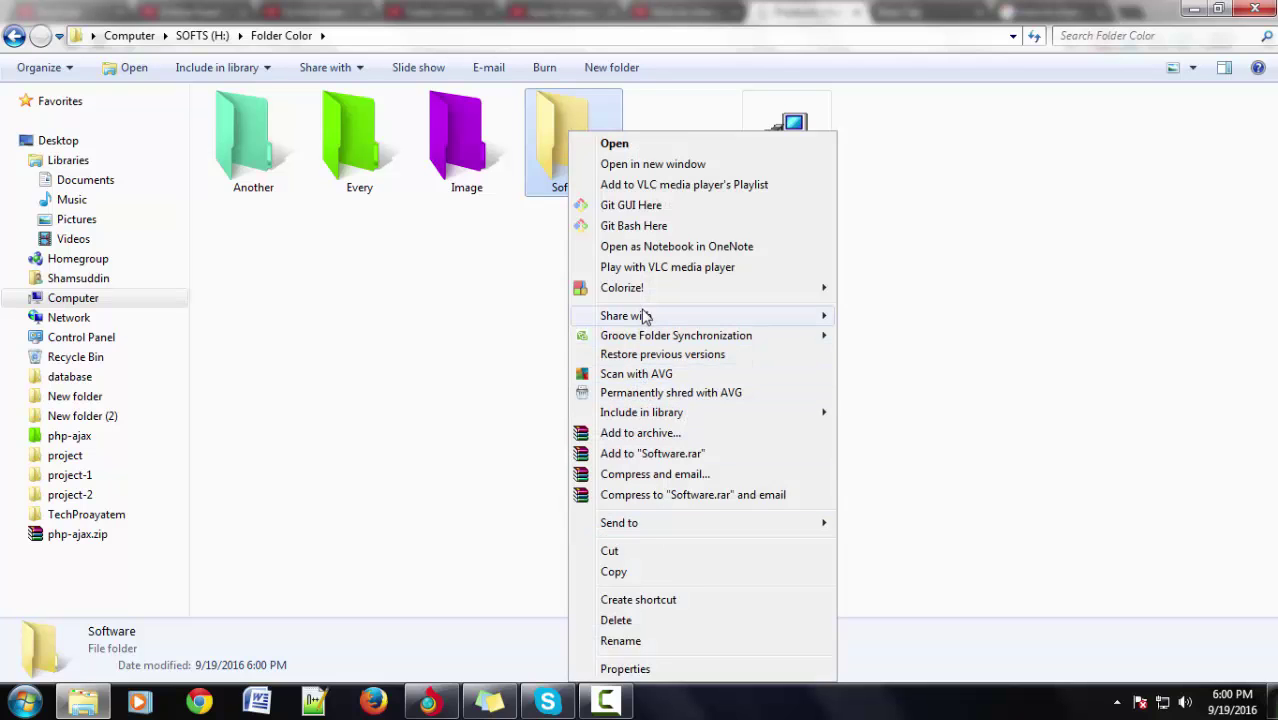
{"action": "mouse_move", "coordinate": [656, 289]}
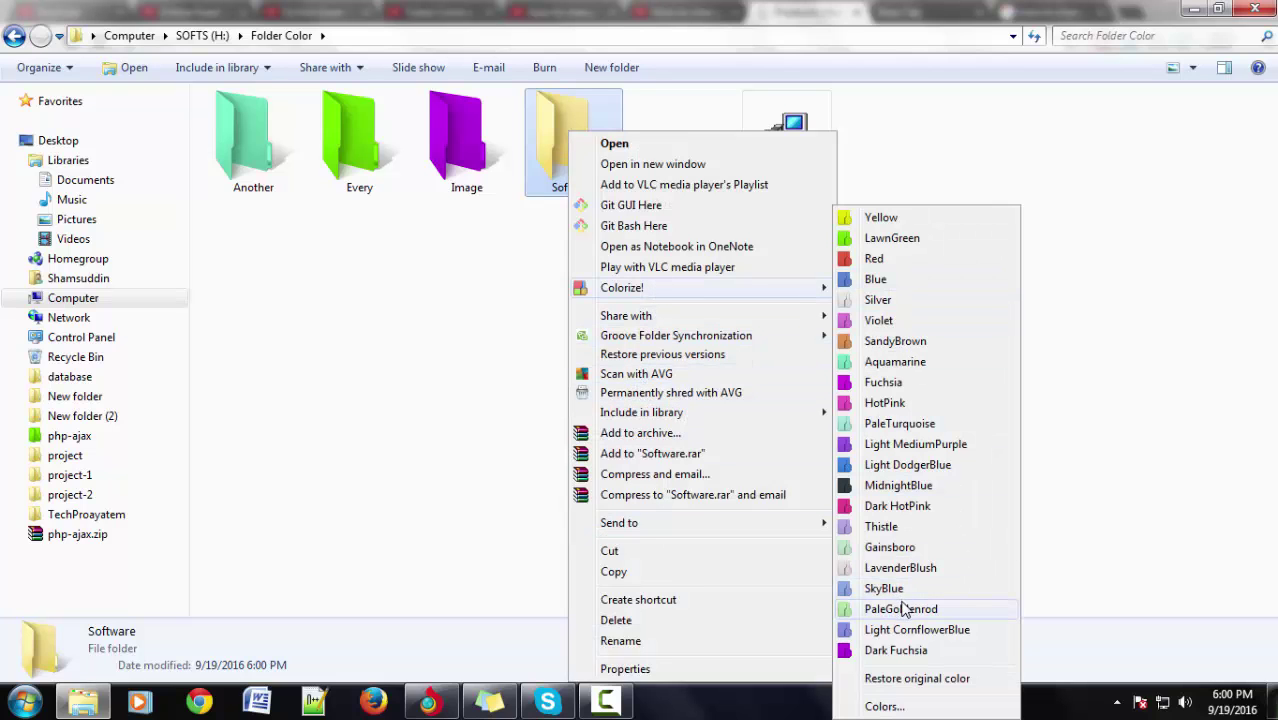
{"action": "left_click", "coordinate": [900, 341]}
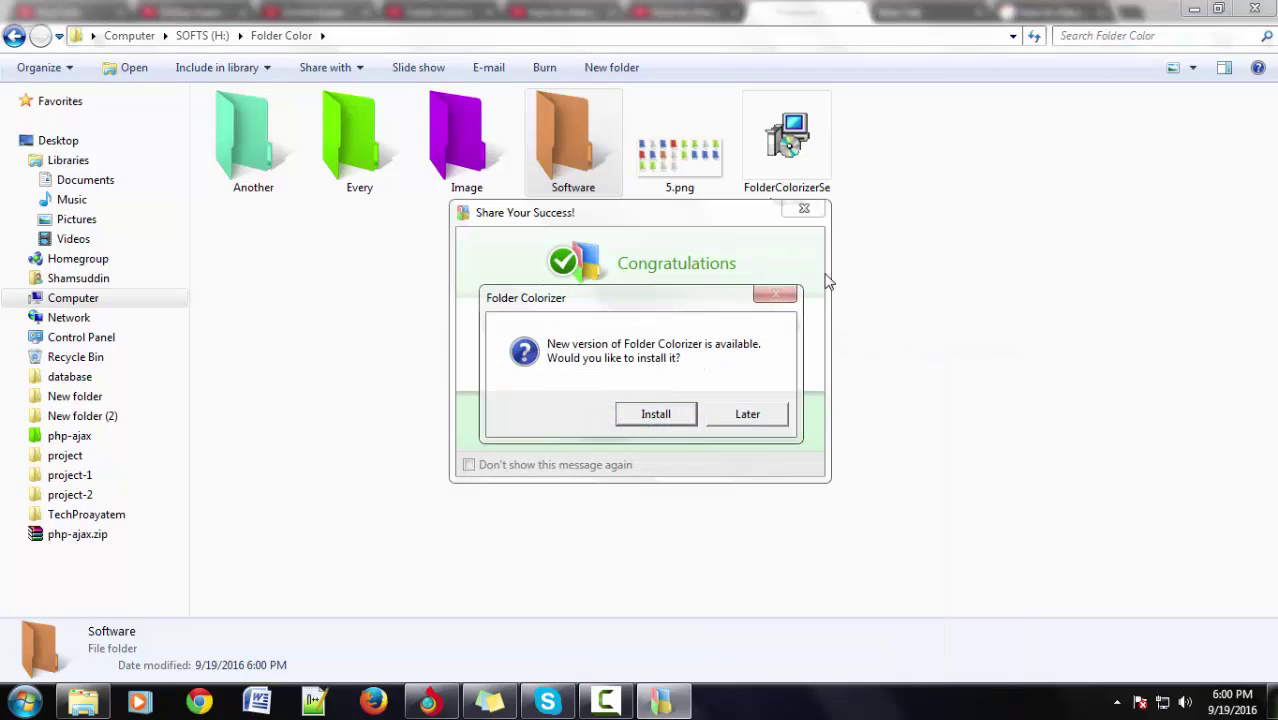
{"action": "left_click", "coordinate": [777, 420]}
{"action": "left_click", "coordinate": [804, 209]}
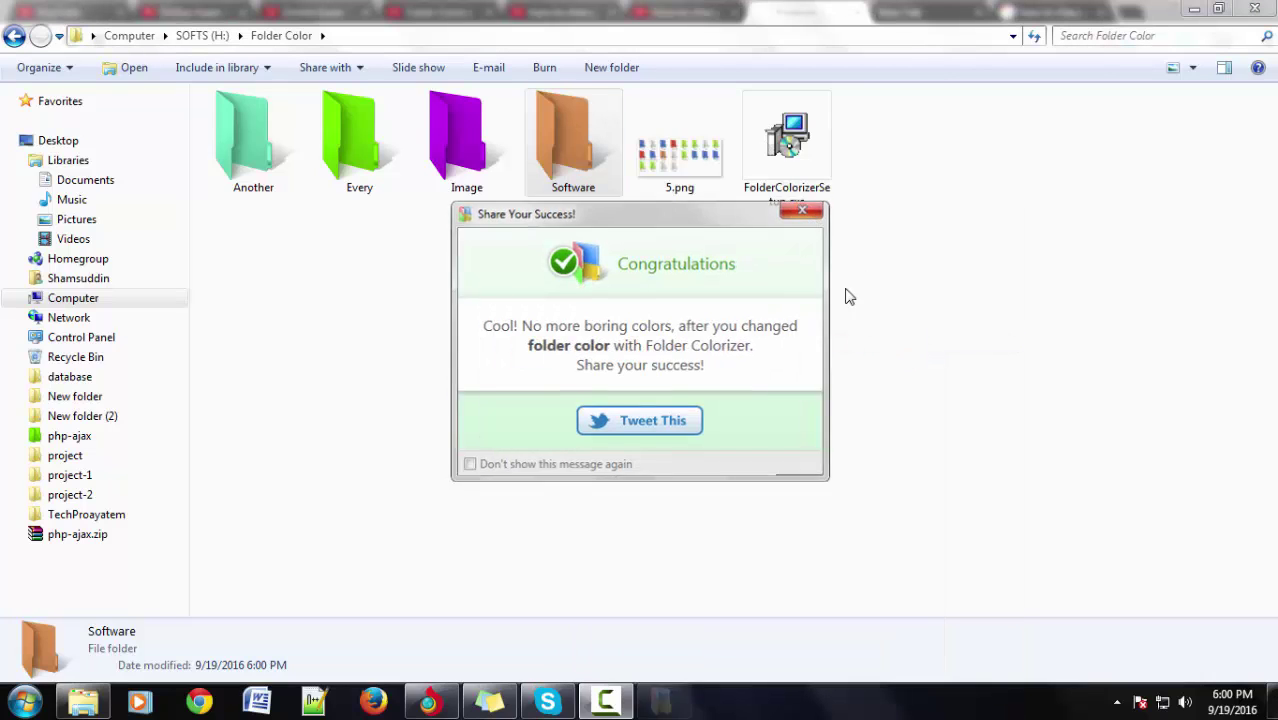
- Create a fifth folder named Color in the Folder Color directory
{"action": "right_click", "coordinate": [776, 308]}
{"action": "mouse_move", "coordinate": [843, 605]}
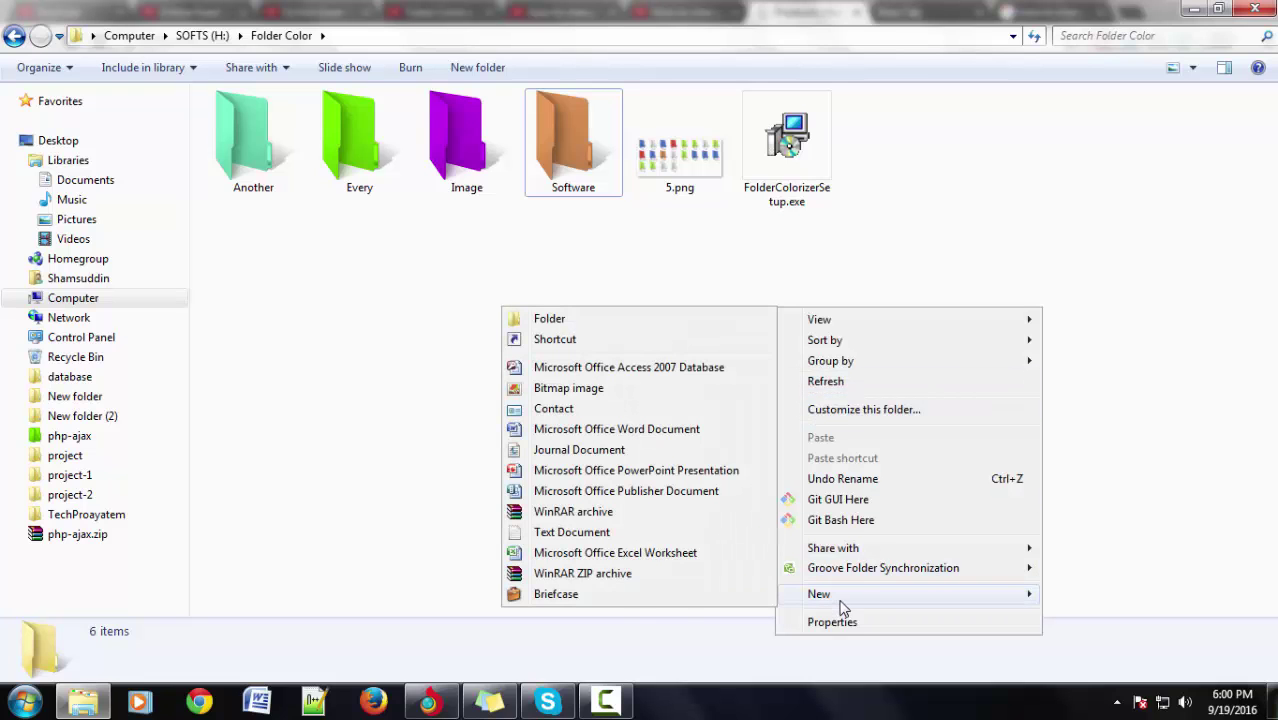
{"action": "left_click", "coordinate": [568, 320]}
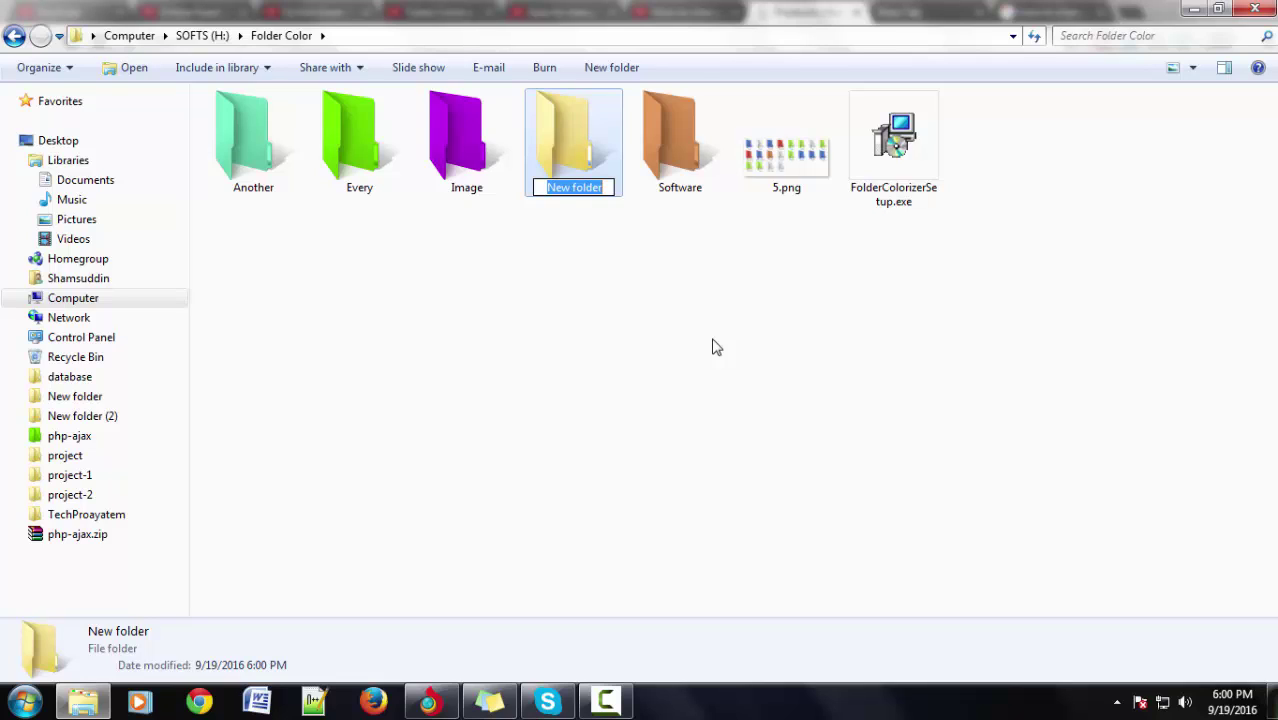
{"action": "type", "text": "Color"}
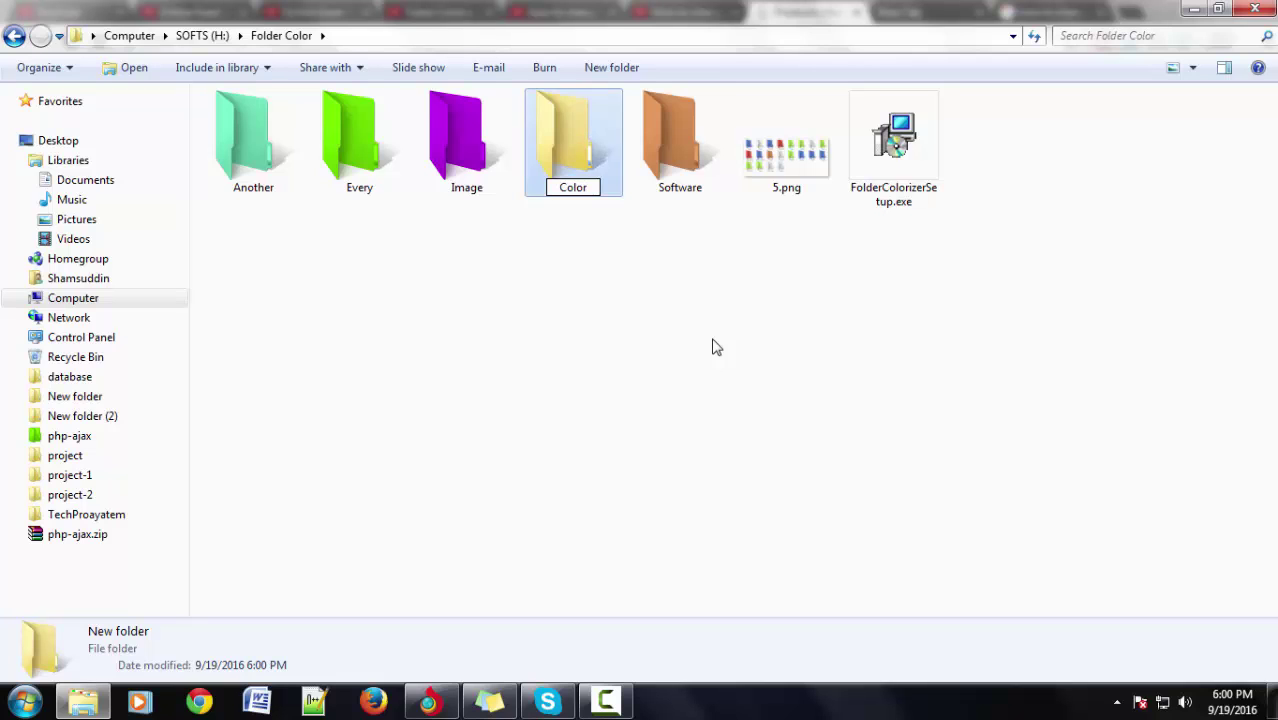
{"action": "left_click", "coordinate": [712, 347]}
- Open the custom colour palette for the Color folder, pick a blue shade from the wheel and add it as Light Blue
{"action": "left_click", "coordinate": [338, 170]}
{"action": "right_click", "coordinate": [348, 170]}
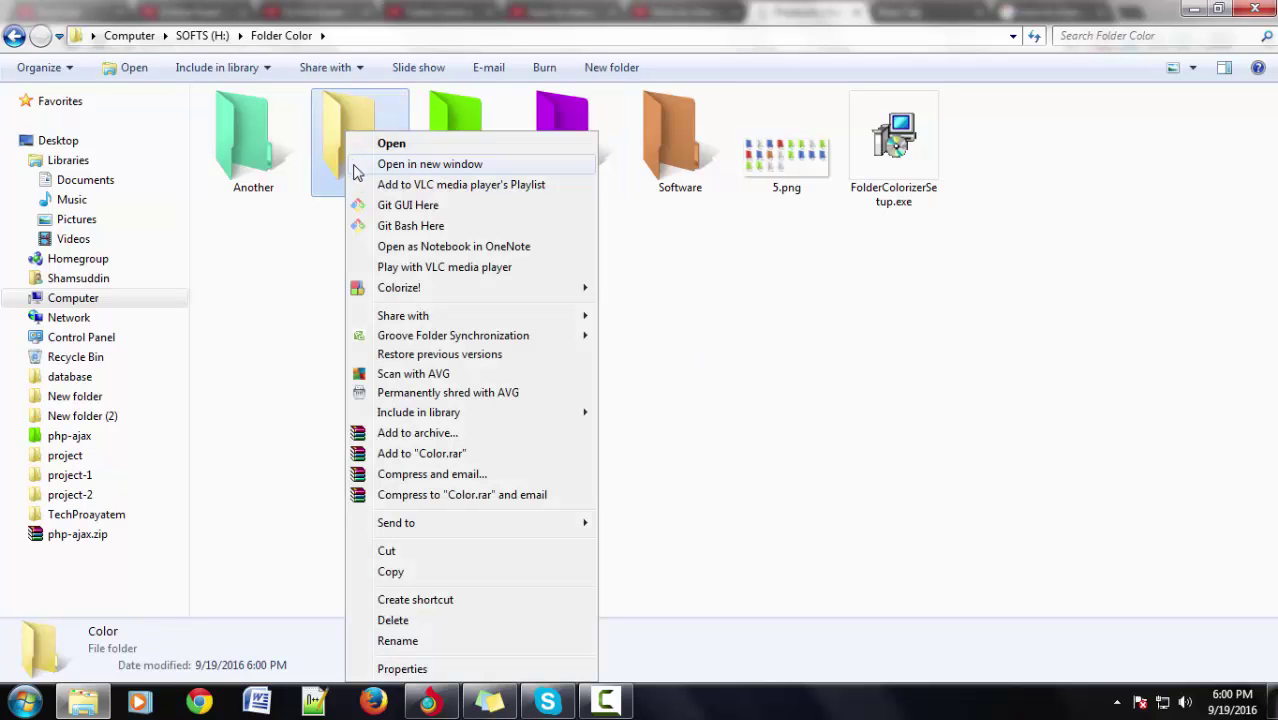
{"action": "mouse_move", "coordinate": [437, 289]}
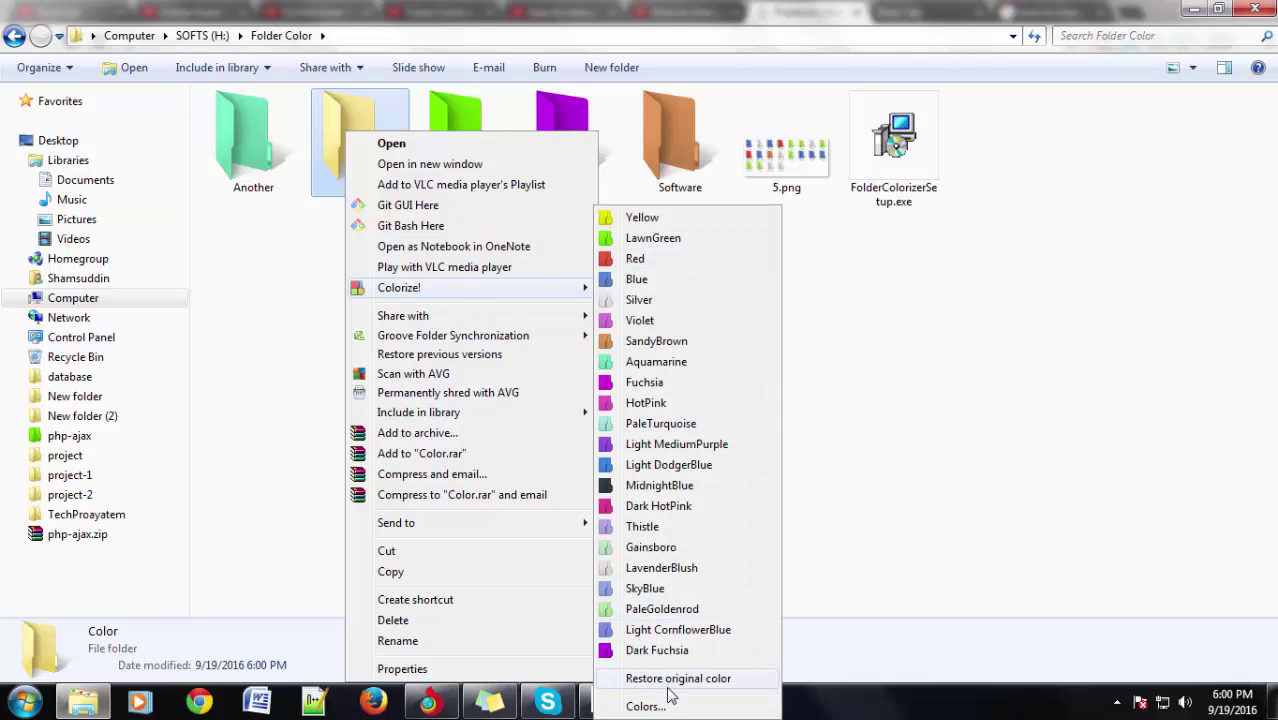
{"action": "left_click", "coordinate": [643, 706]}
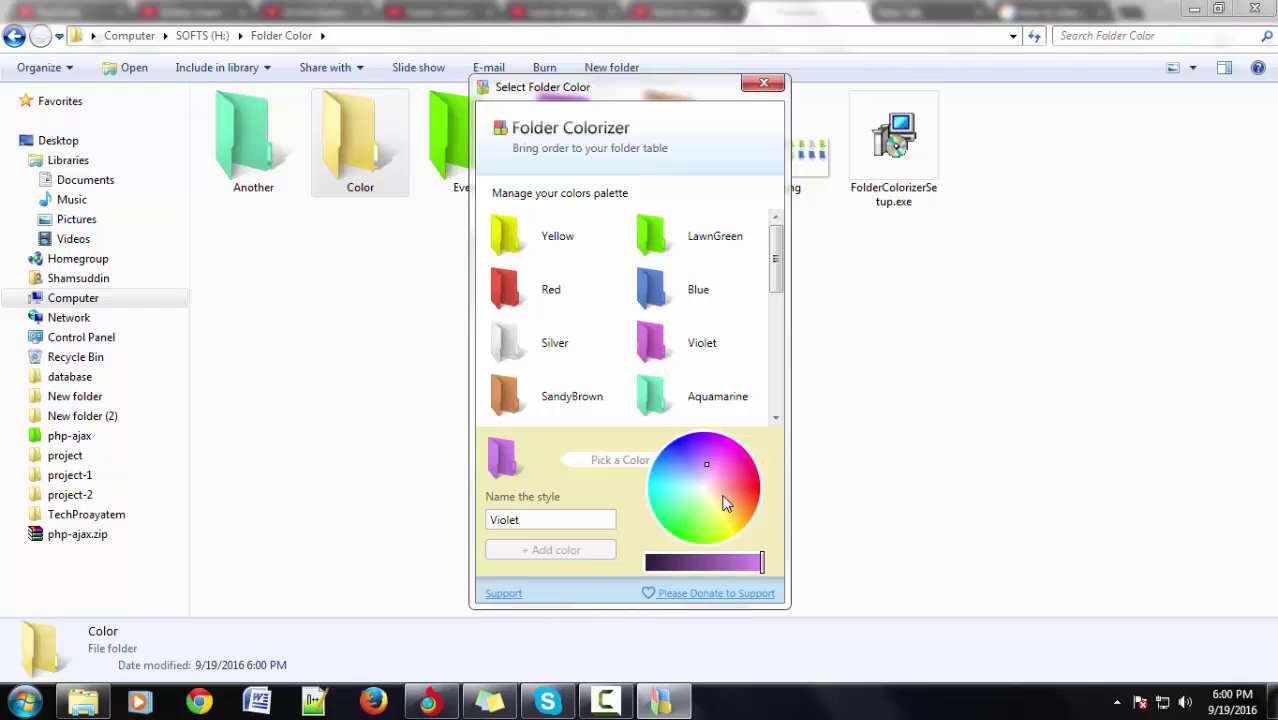
{"action": "mouse_move", "coordinate": [727, 505]}
{"action": "left_mouse_down"}
{"action": "mouse_move", "coordinate": [700, 503]}
{"action": "mouse_move", "coordinate": [699, 522]}
{"action": "mouse_move", "coordinate": [673, 488]}
{"action": "mouse_move", "coordinate": [660, 504]}
{"action": "mouse_move", "coordinate": [658, 470]}
{"action": "left_mouse_up"}
{"action": "left_click", "coordinate": [686, 506]}
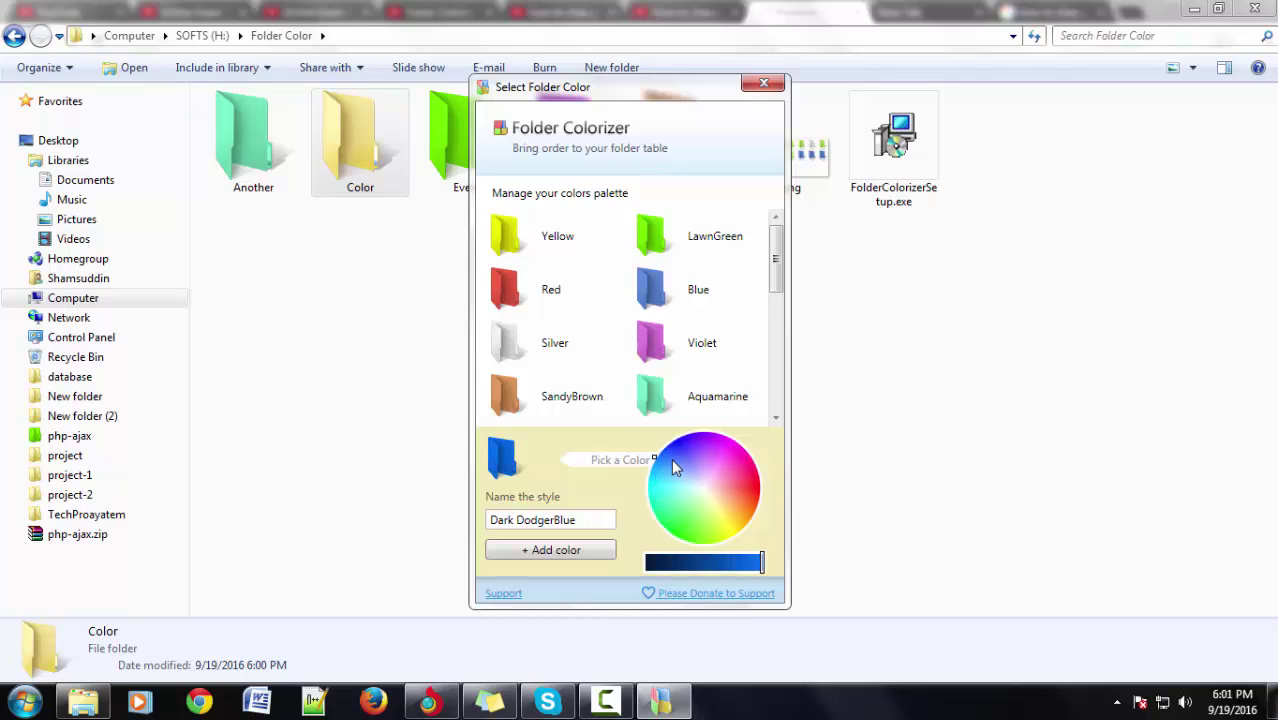
{"action": "left_click", "coordinate": [669, 450]}
{"action": "left_click", "coordinate": [540, 552]}
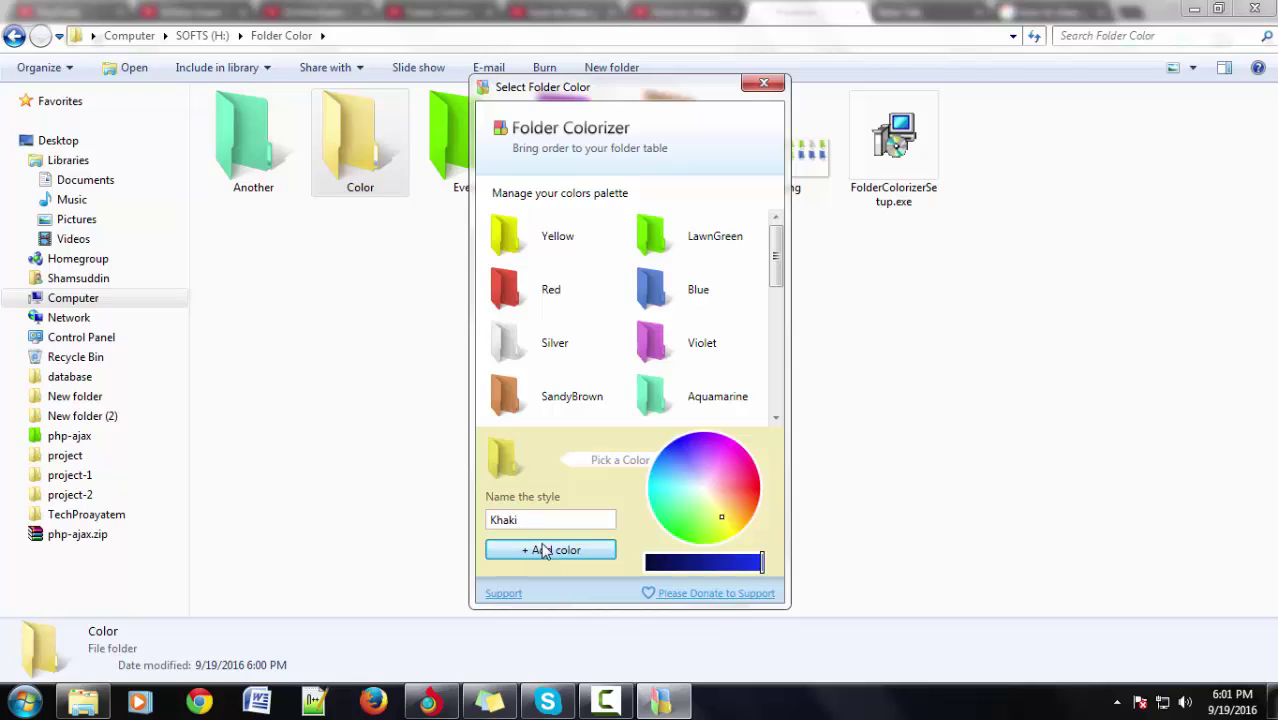
- Add the Snow, Light Salmon and Khaki shades from the colour wheel to the palette and close the colour dialog
{"action": "left_click", "coordinate": [731, 446]}
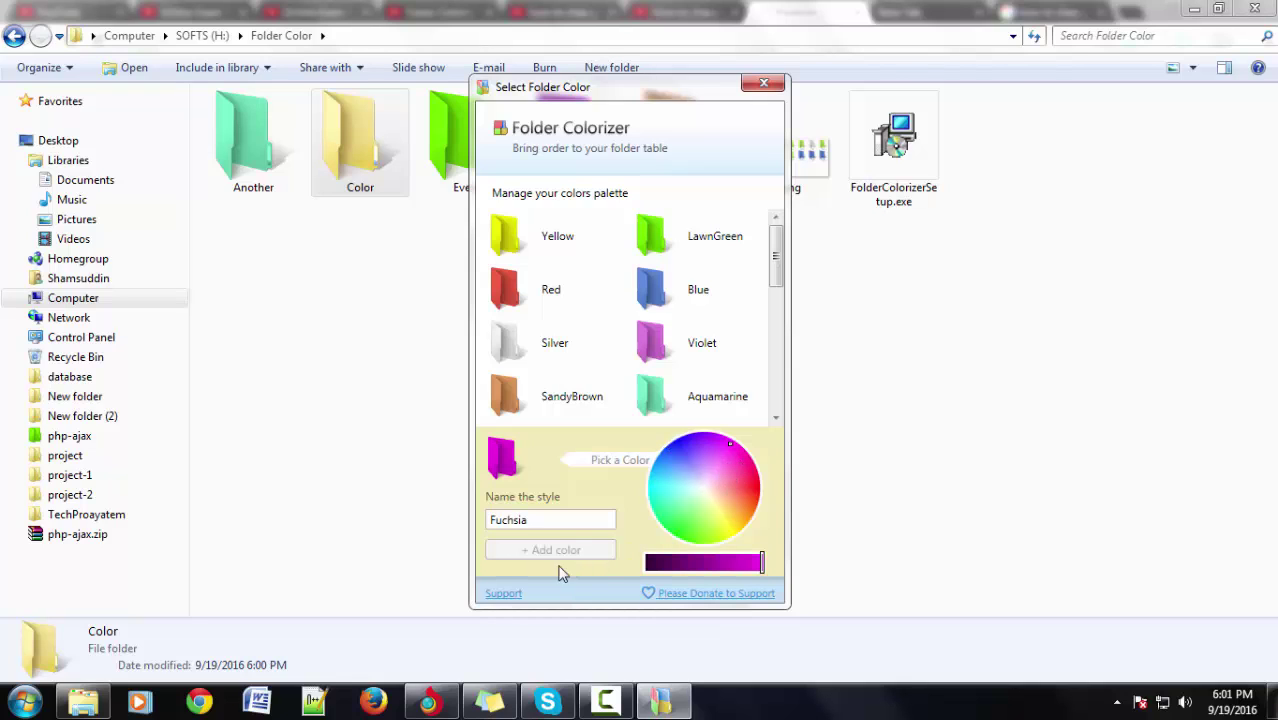
{"action": "left_click", "coordinate": [679, 457]}
{"action": "left_click", "coordinate": [698, 468]}
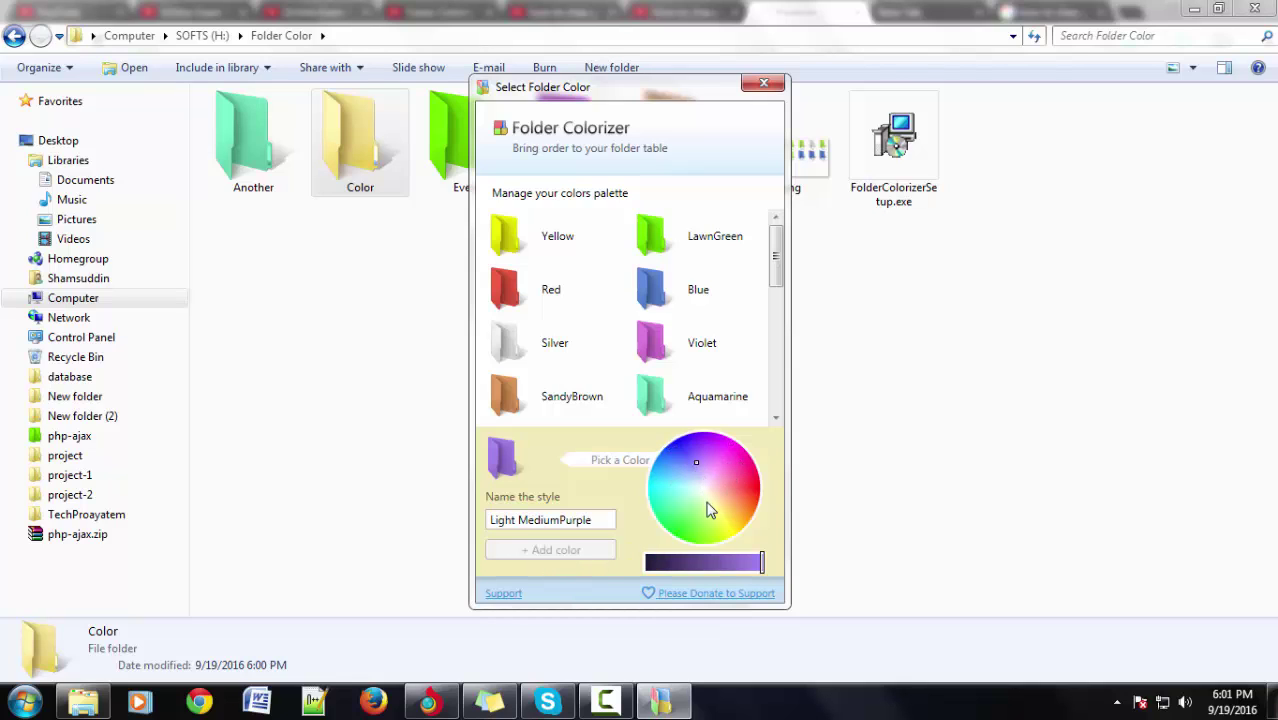
{"action": "left_click", "coordinate": [701, 488]}
{"action": "left_click", "coordinate": [548, 556]}
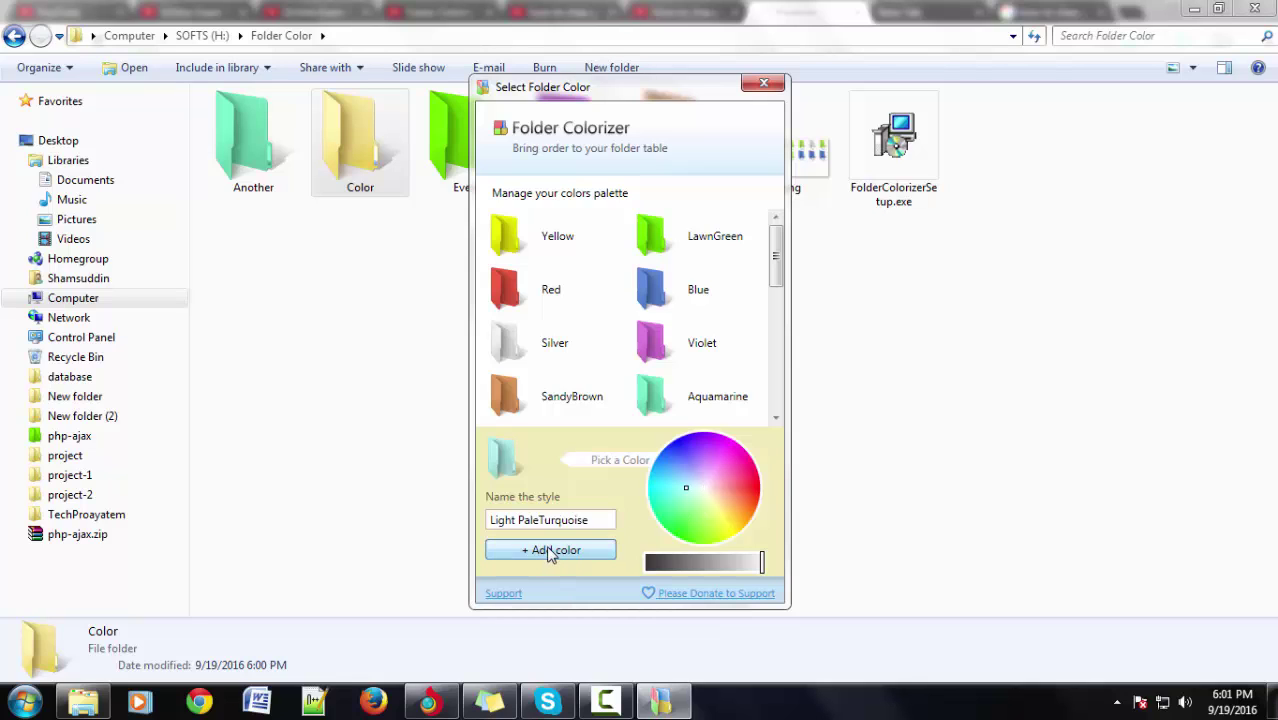
{"action": "left_click", "coordinate": [746, 509]}
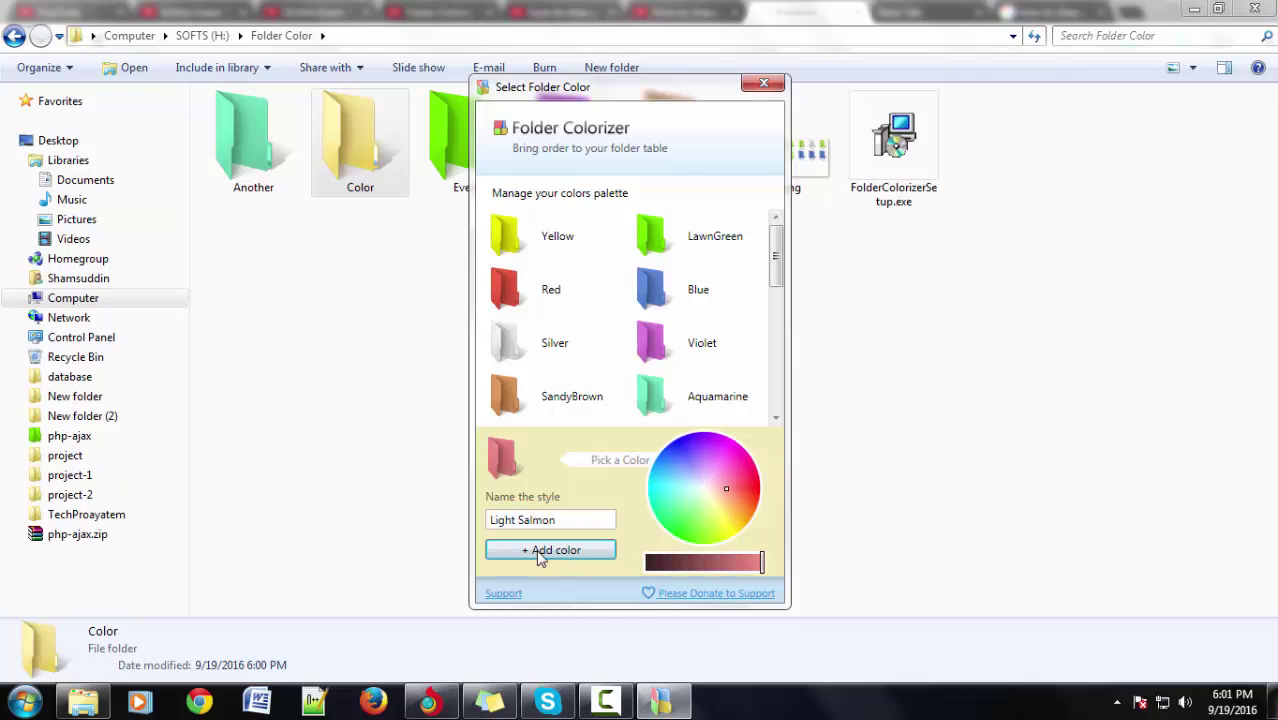
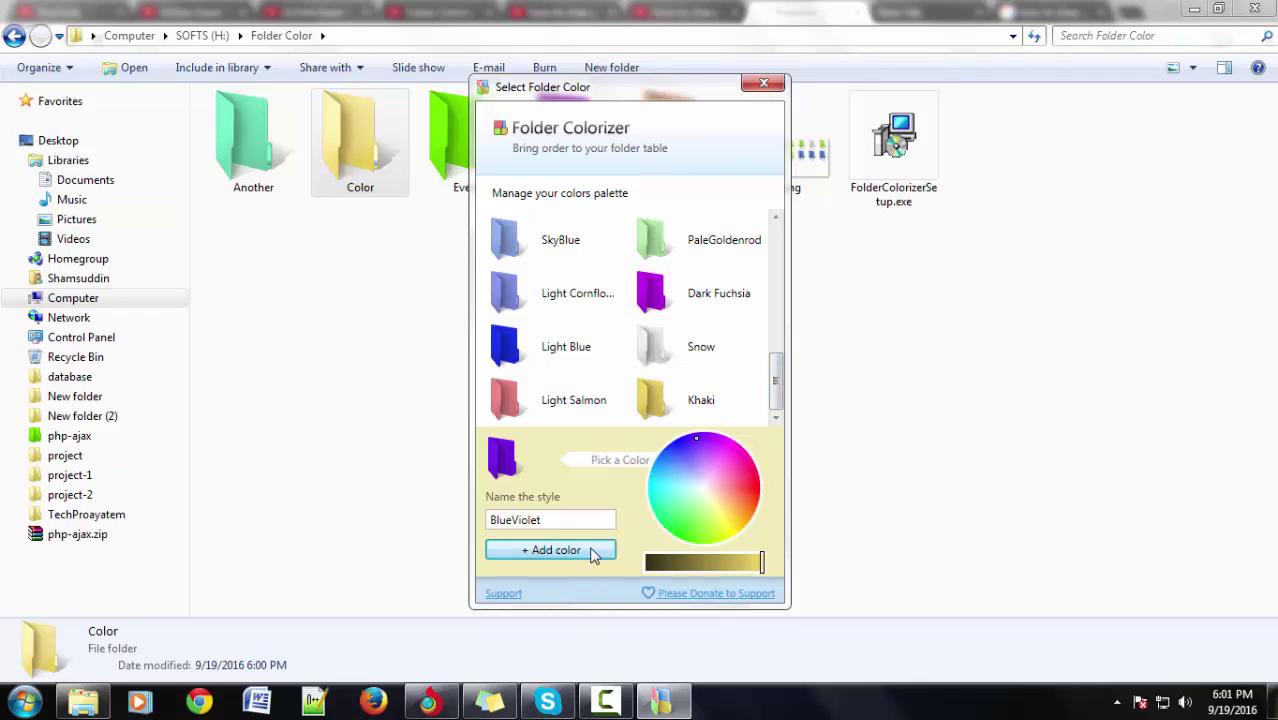
{"action": "left_click", "coordinate": [766, 84]}
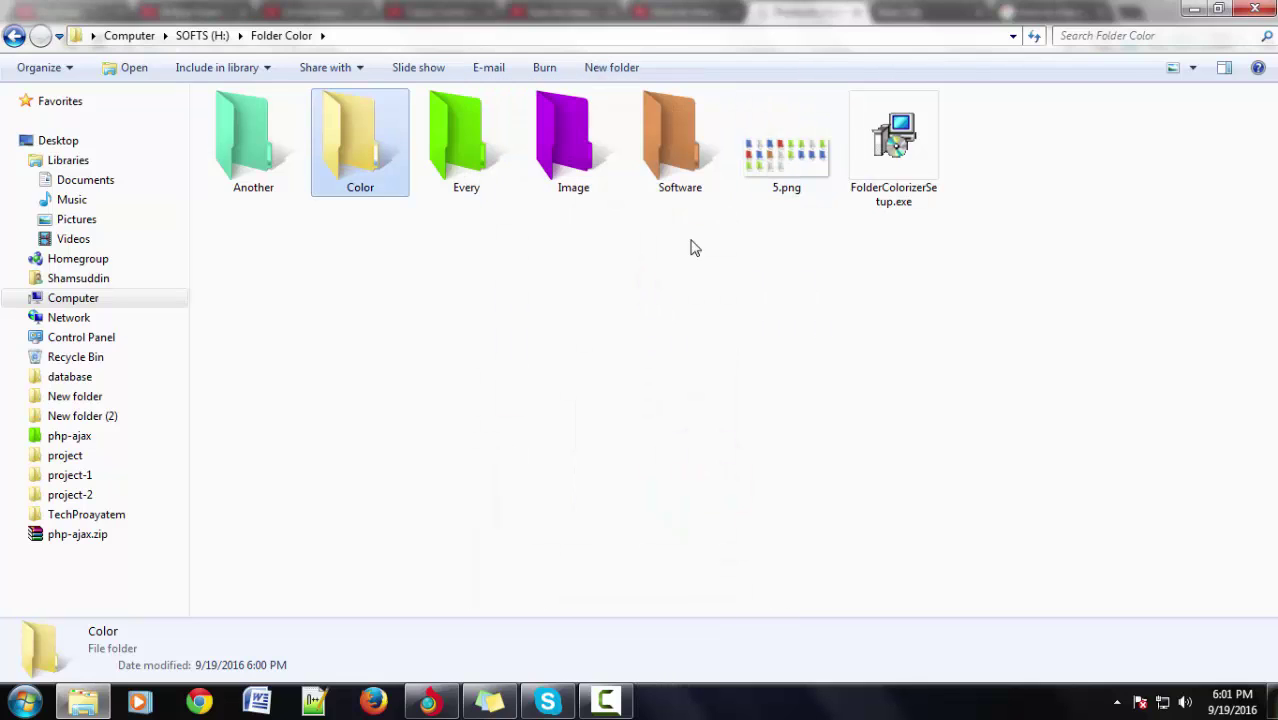
- Colorize the Color folder with Thistle
{"action": "left_click", "coordinate": [693, 248]}
{"action": "left_click", "coordinate": [380, 196]}
{"action": "right_click", "coordinate": [380, 196]}
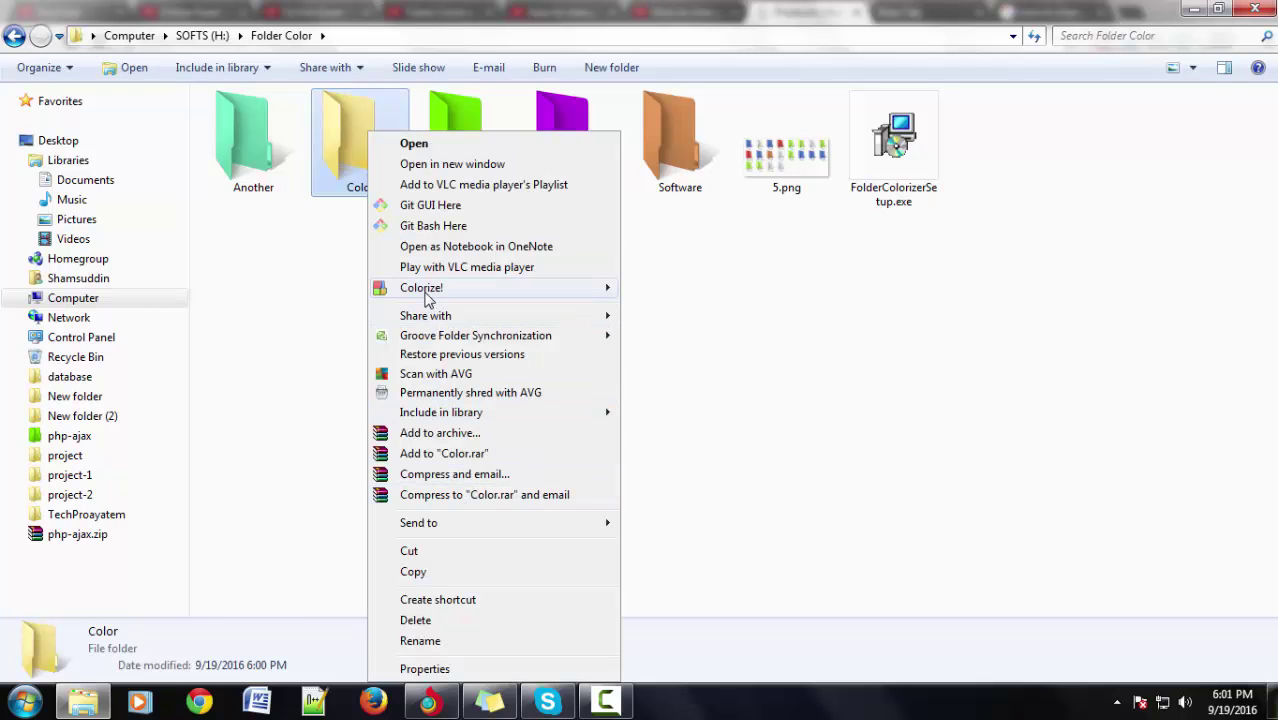
{"action": "mouse_move", "coordinate": [474, 290]}
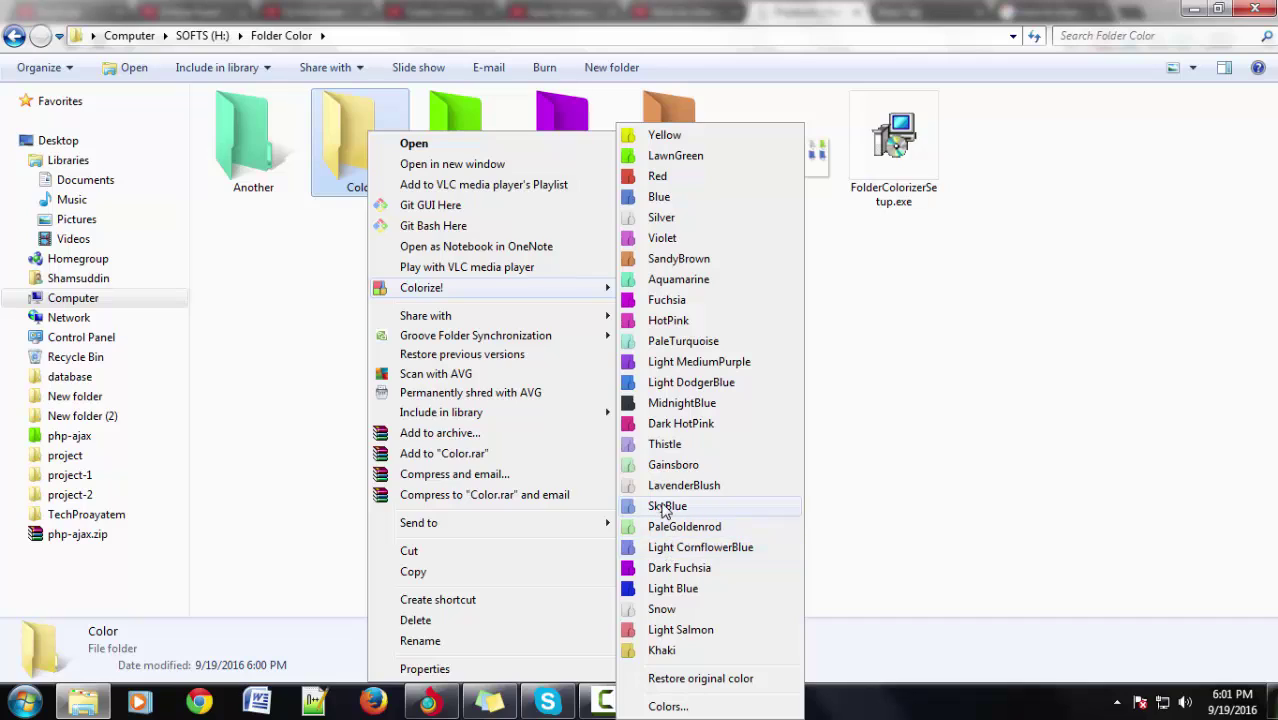
{"action": "left_click", "coordinate": [678, 449]}
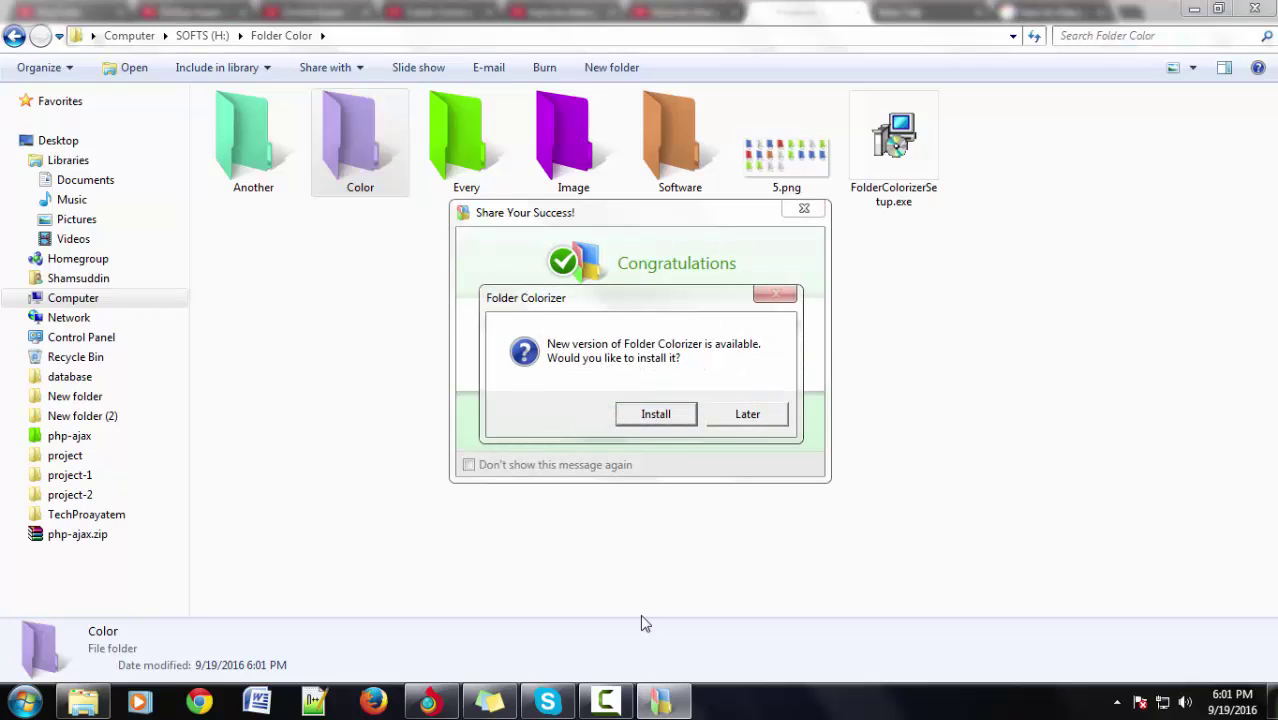
{"action": "left_click", "coordinate": [605, 702]}
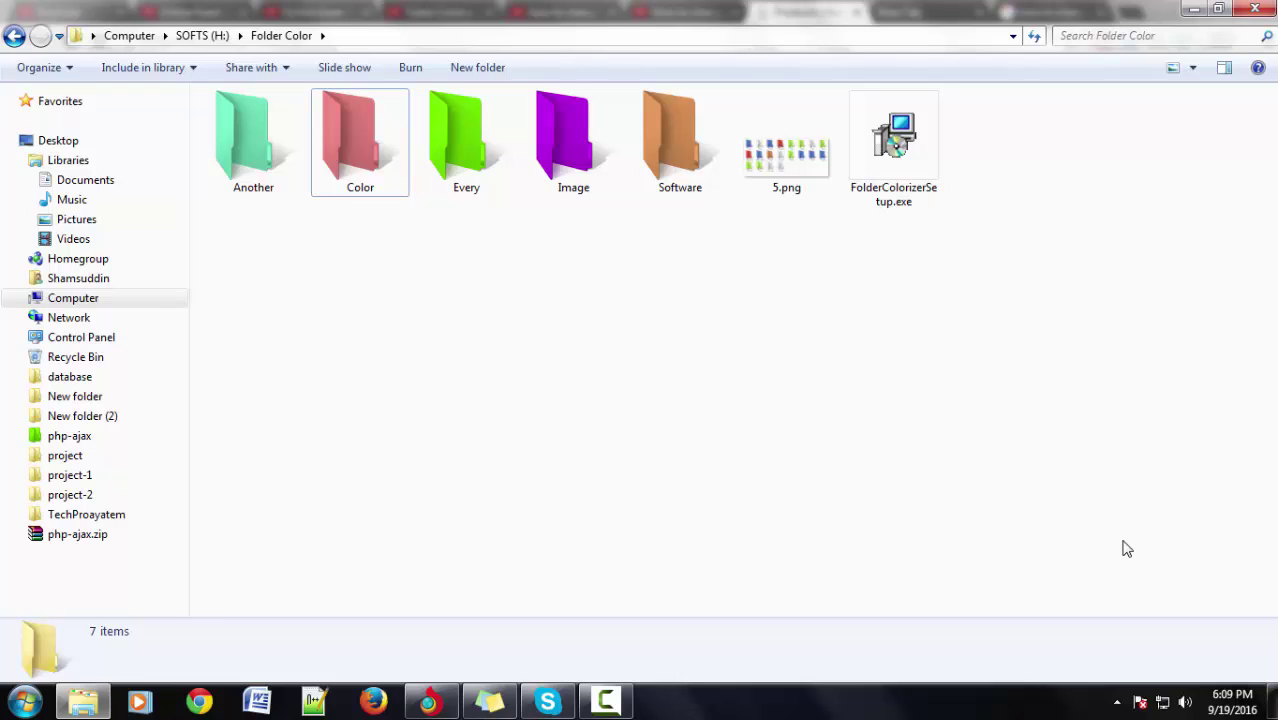
{"action": "mouse_move", "coordinate": [622, 708]}
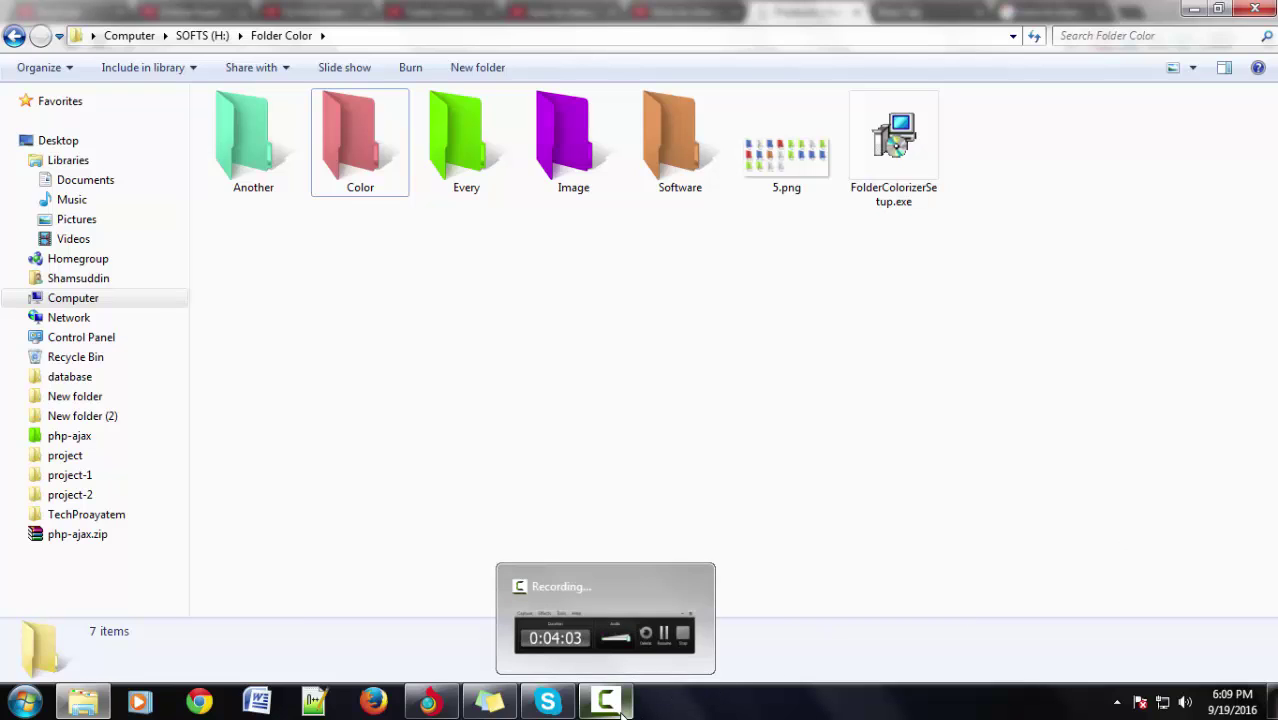
{"action": "left_click", "coordinate": [622, 708]}
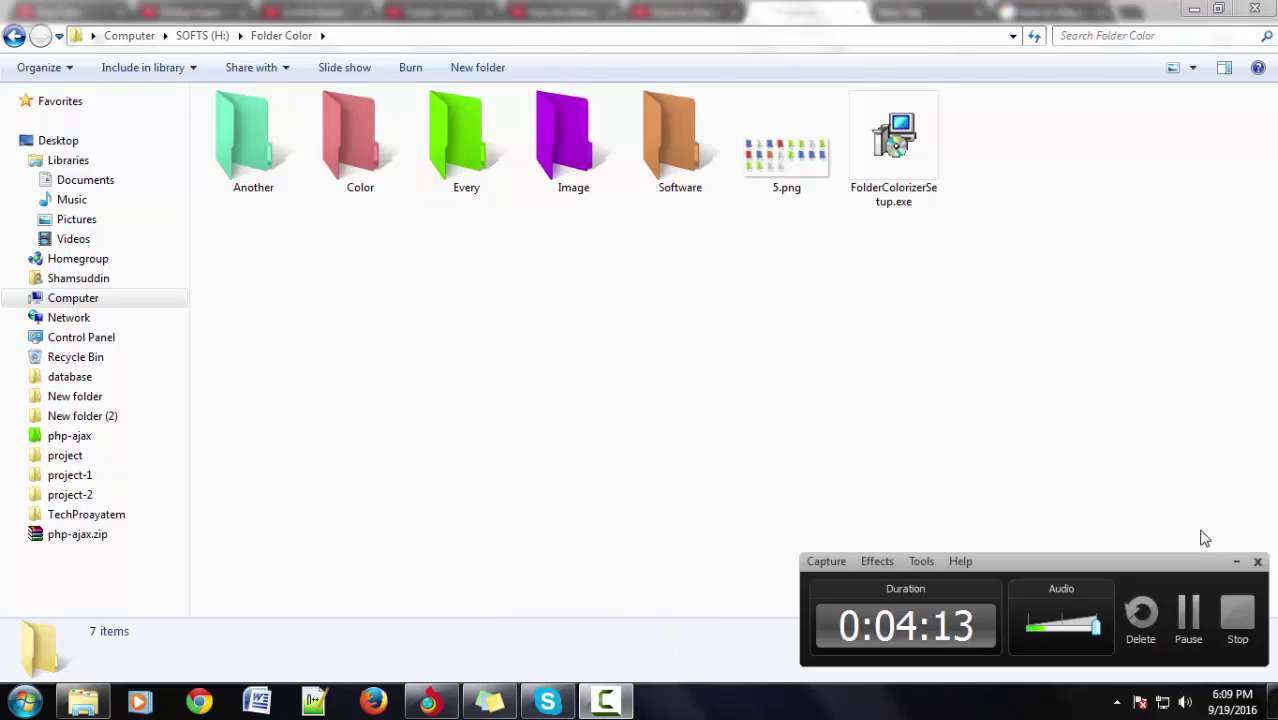
{"action": "left_click", "coordinate": [1234, 562]}
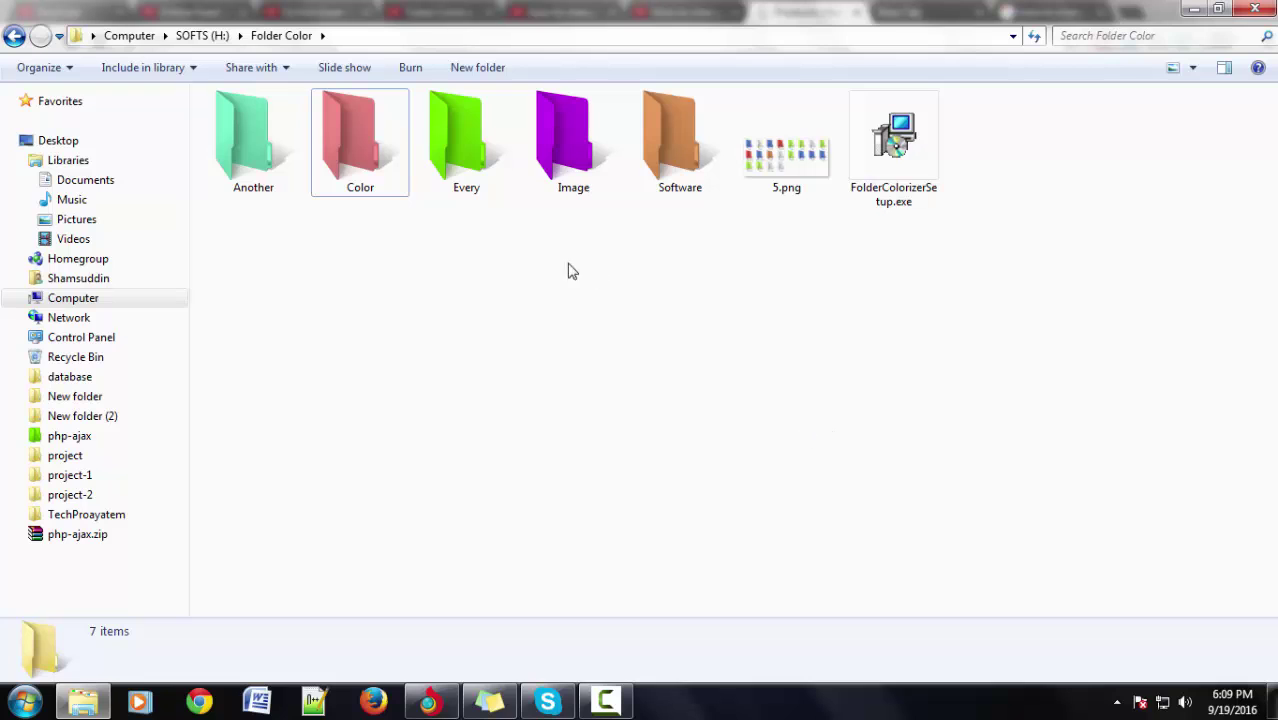
- Create another new folder named dddd in the Folder Color directory
{"action": "right_click", "coordinate": [657, 266]}
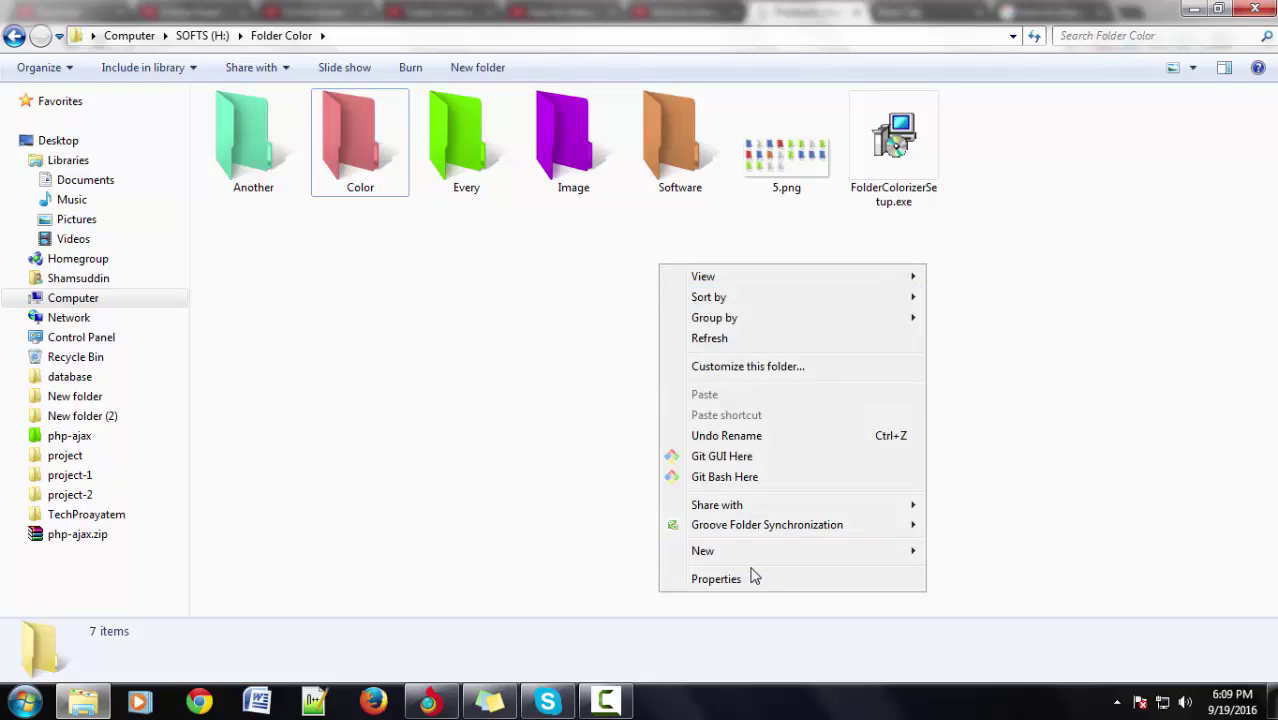
{"action": "mouse_move", "coordinate": [760, 552]}
{"action": "left_click", "coordinate": [955, 276]}
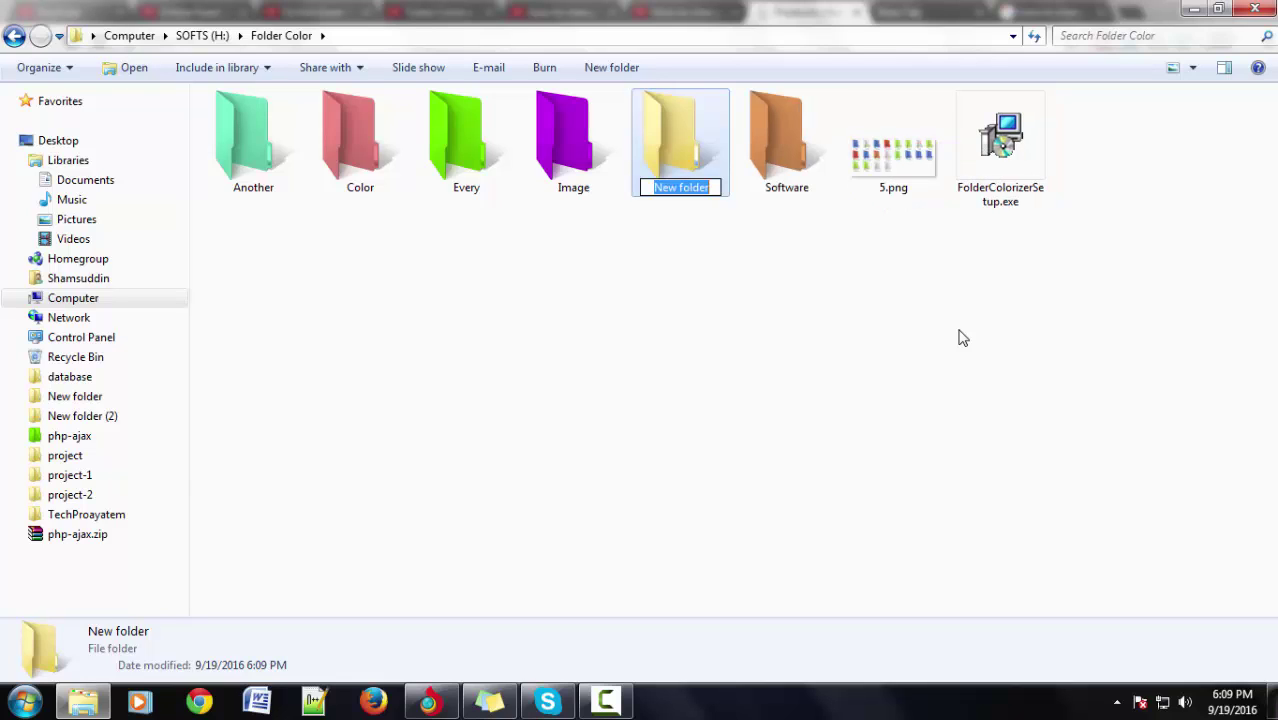
{"action": "type", "text": "dddd"}
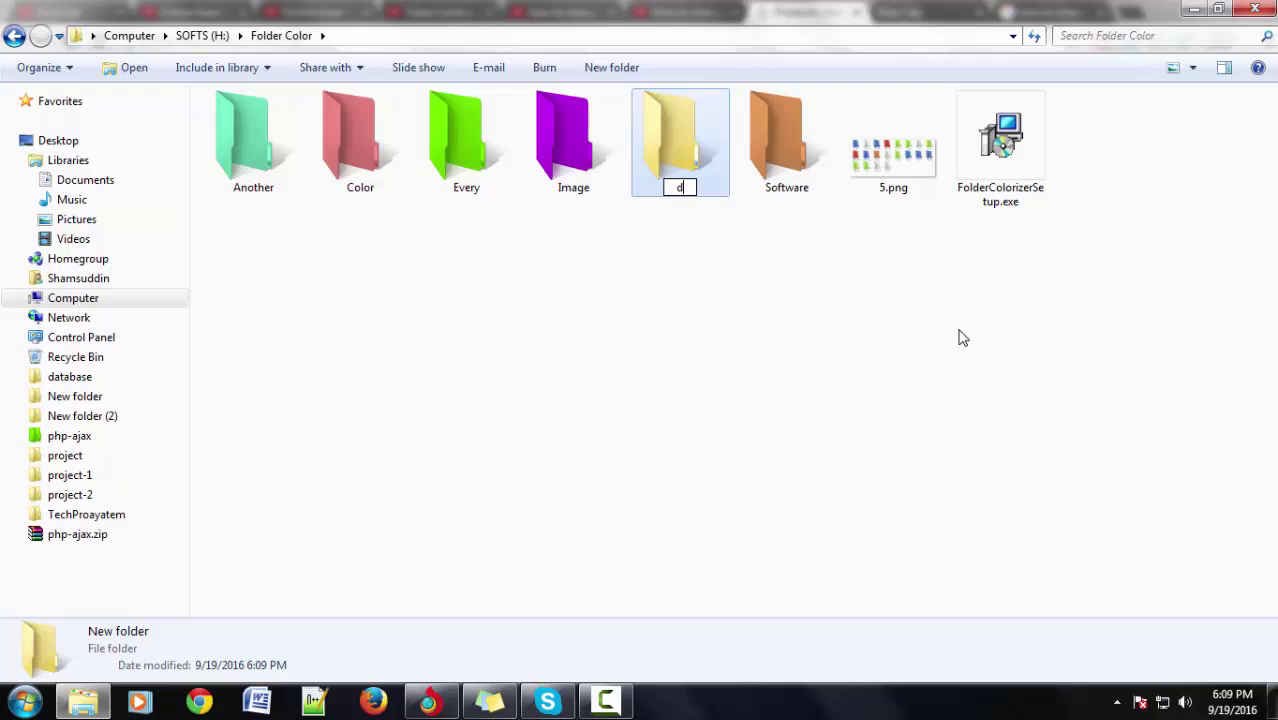
{"action": "left_click", "coordinate": [958, 338]}
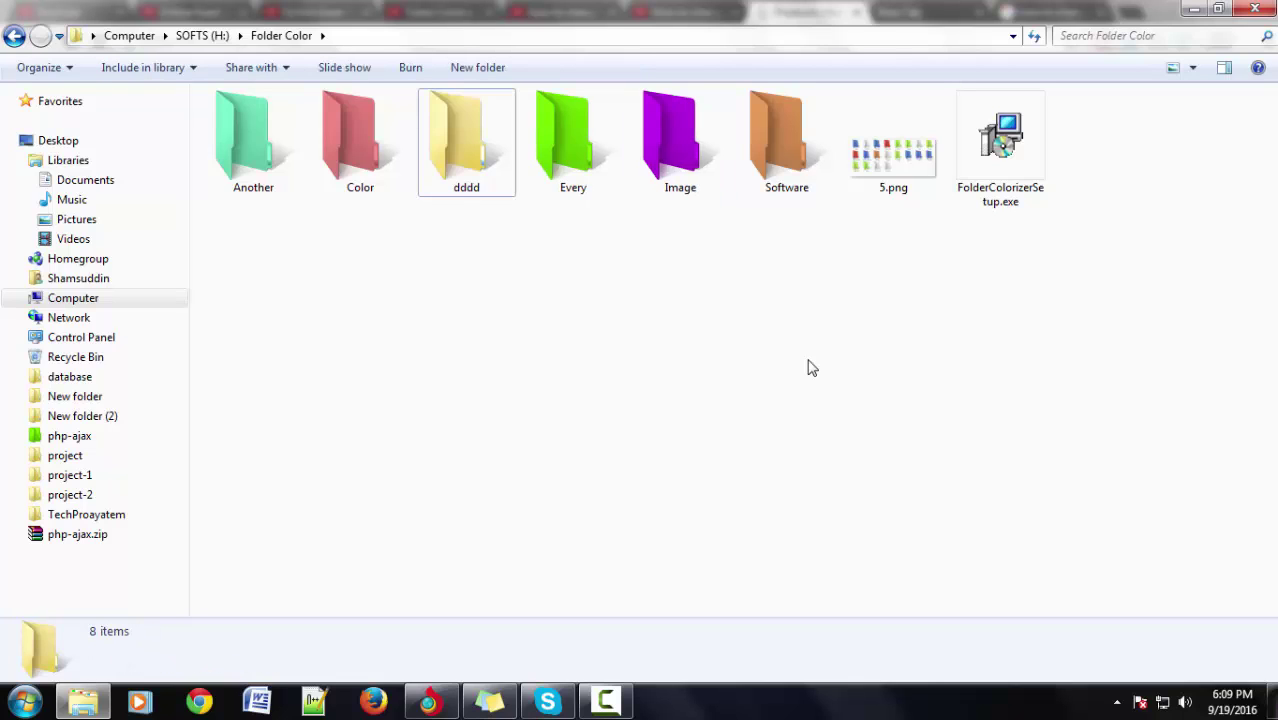
- Colorize the dddd folder with SkyBlue
{"action": "left_click", "coordinate": [455, 160]}
{"action": "right_click", "coordinate": [458, 162]}
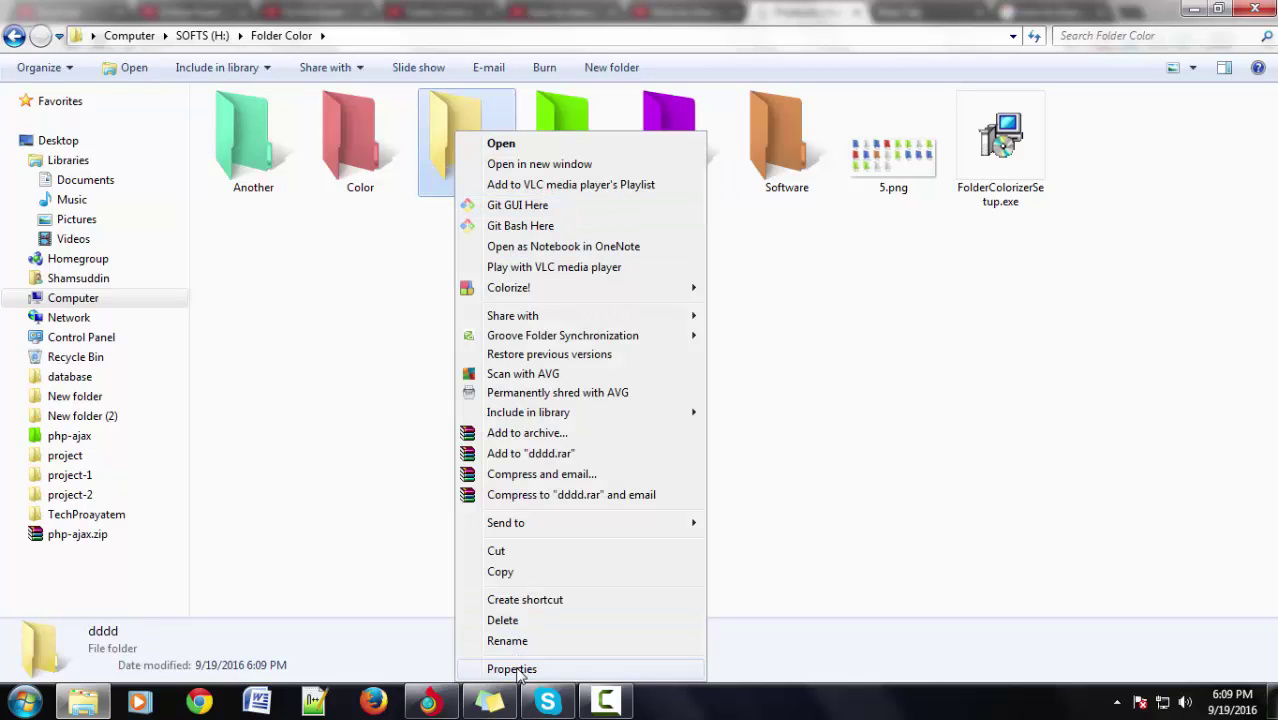
{"action": "mouse_move", "coordinate": [545, 290]}
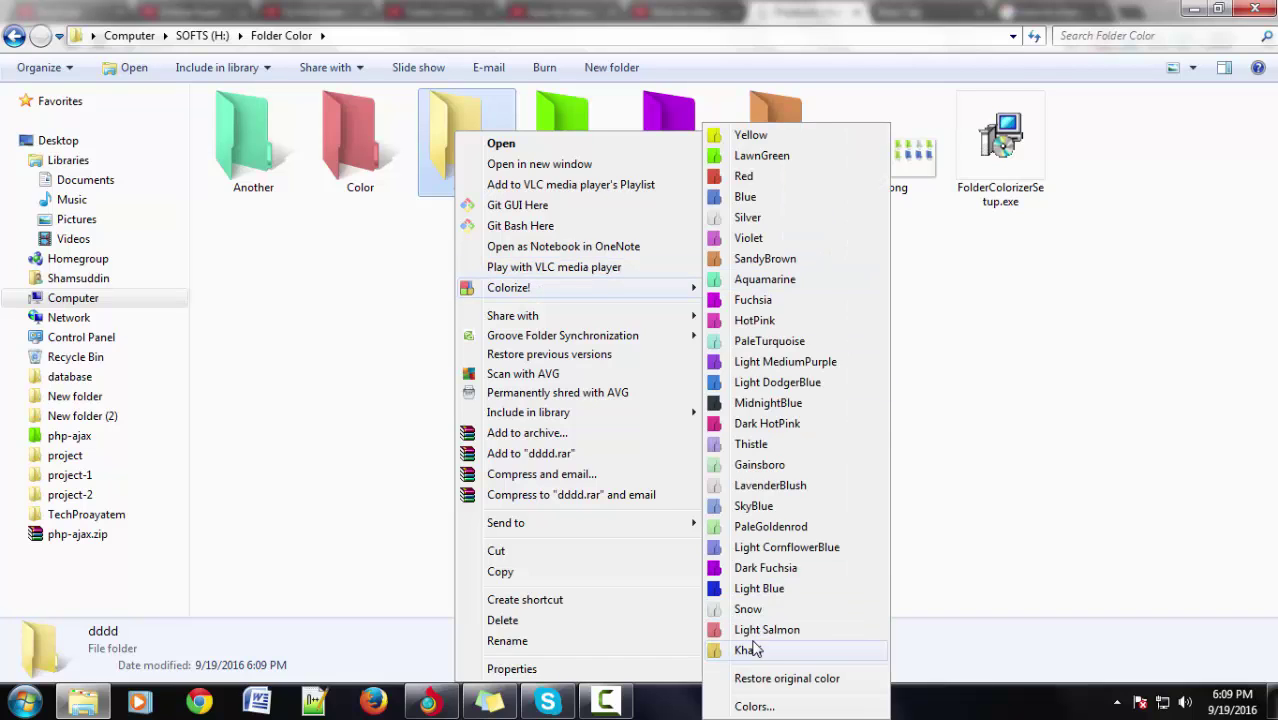
{"action": "left_click", "coordinate": [755, 507]}
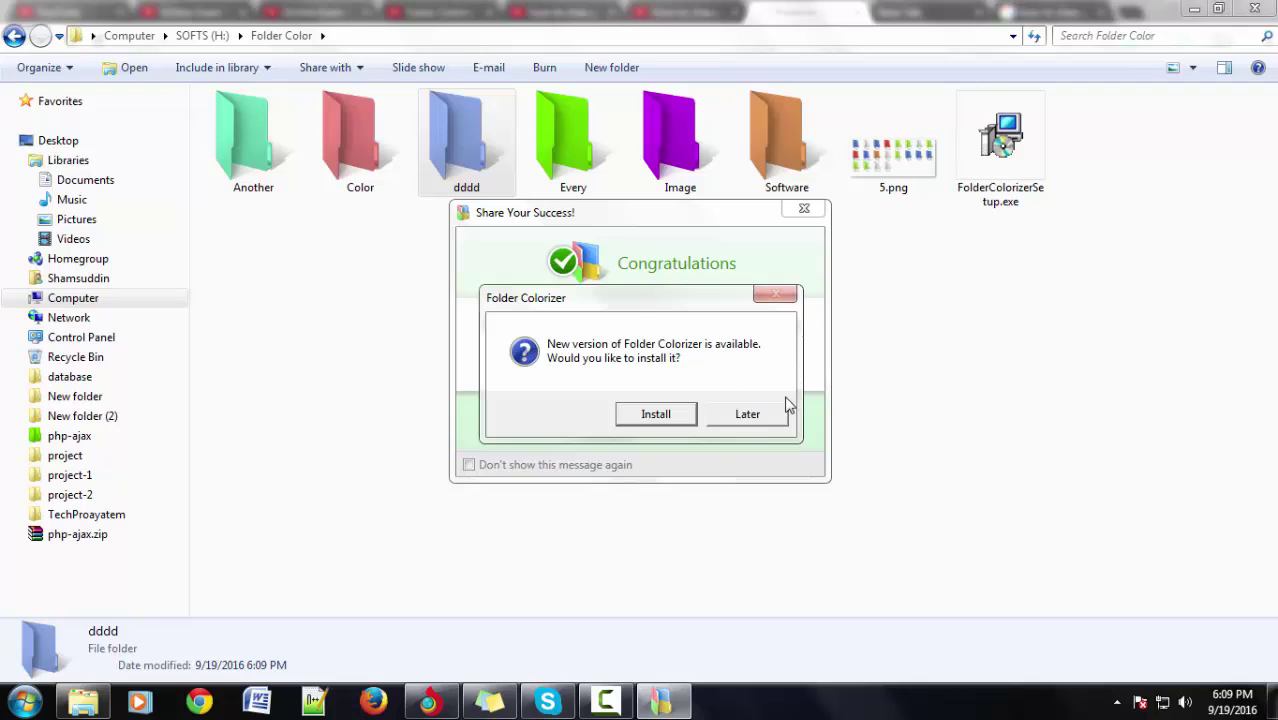
- Postpone the Folder Colorizer update and dismiss the Share Your Success message
{"action": "left_click", "coordinate": [746, 419]}
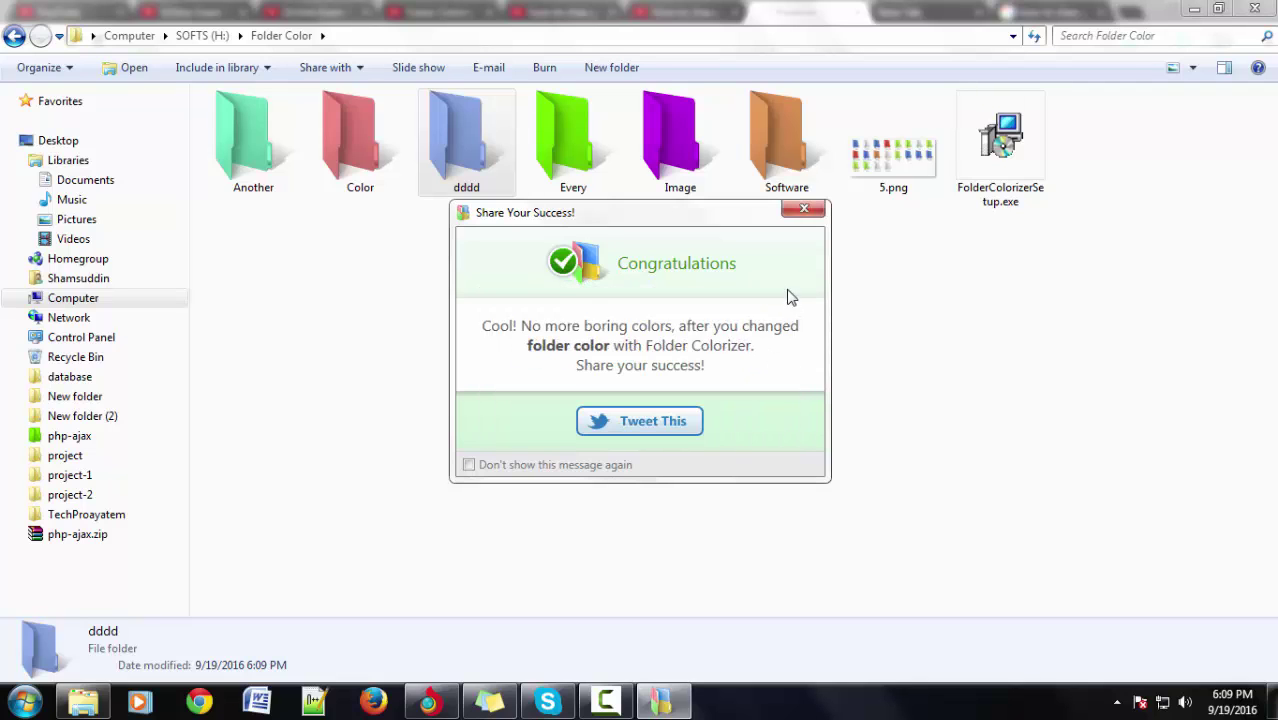
{"action": "left_click", "coordinate": [810, 212]}
{"action": "left_click", "coordinate": [856, 345]}
- Restore the dddd folder's original color, postponing the update and dismissing the success message
{"action": "left_click", "coordinate": [463, 195]}
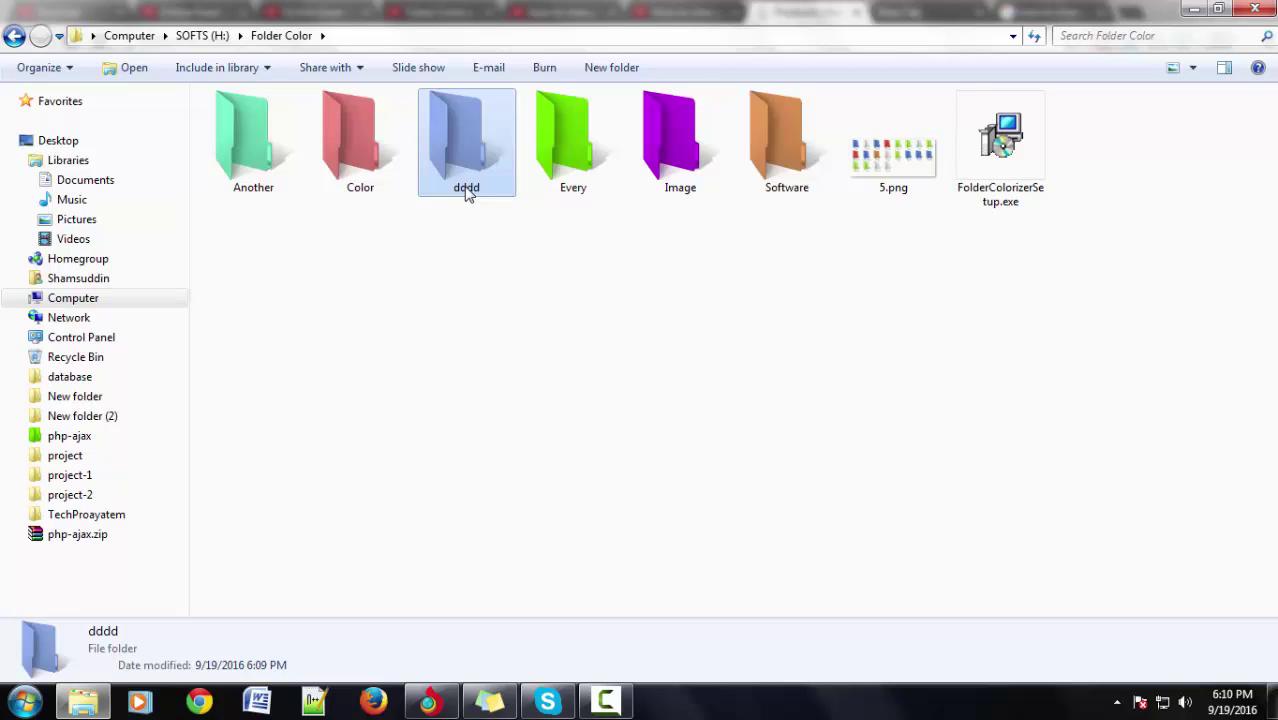
{"action": "right_click", "coordinate": [466, 193]}
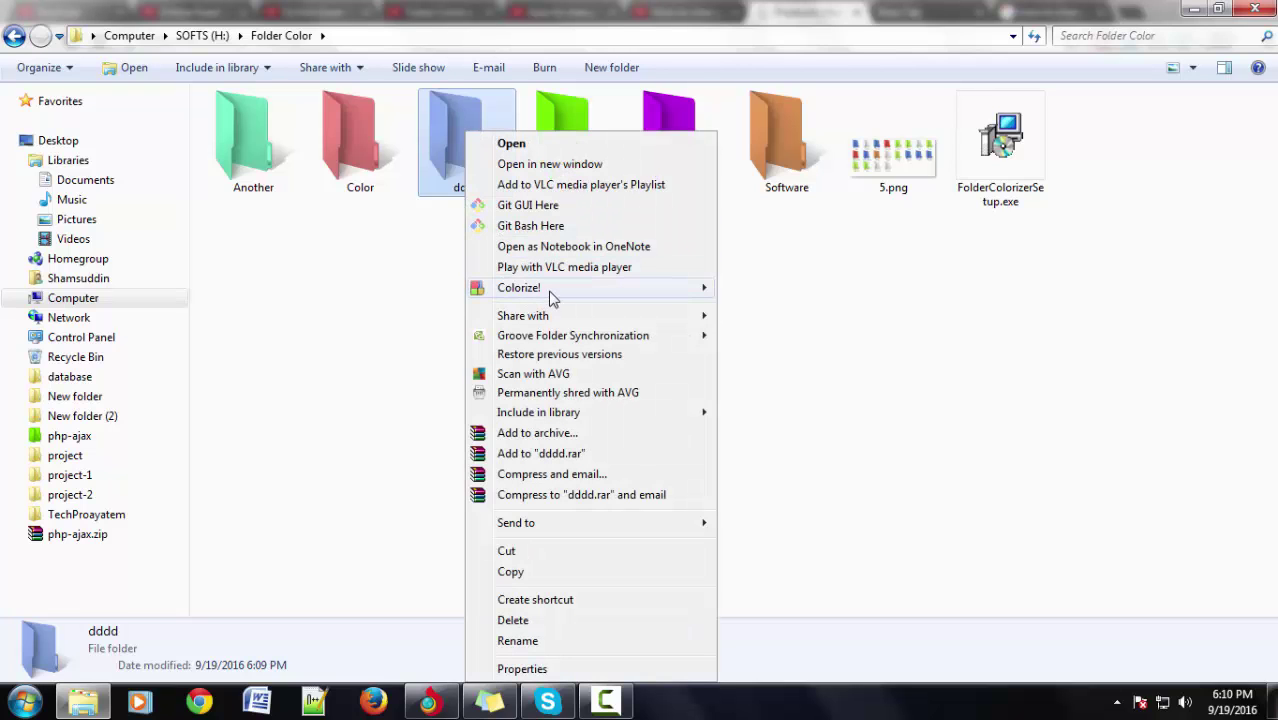
{"action": "mouse_move", "coordinate": [549, 297]}
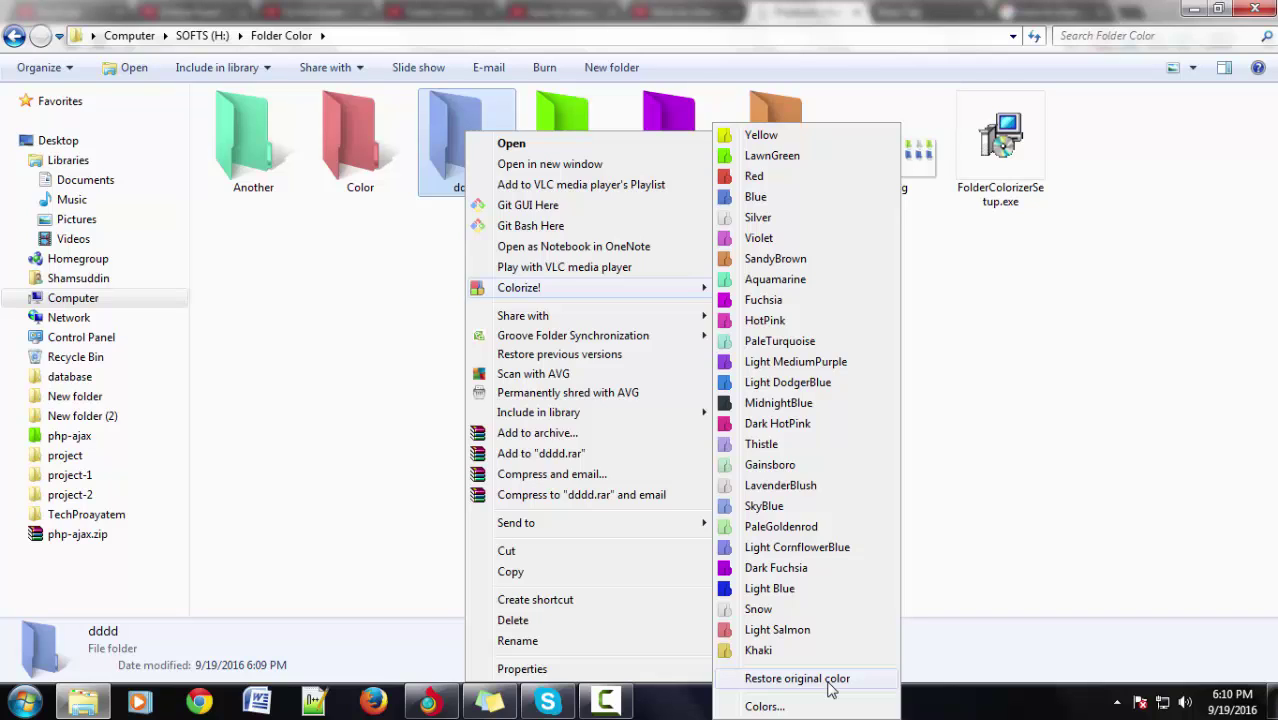
{"action": "left_click", "coordinate": [828, 686]}
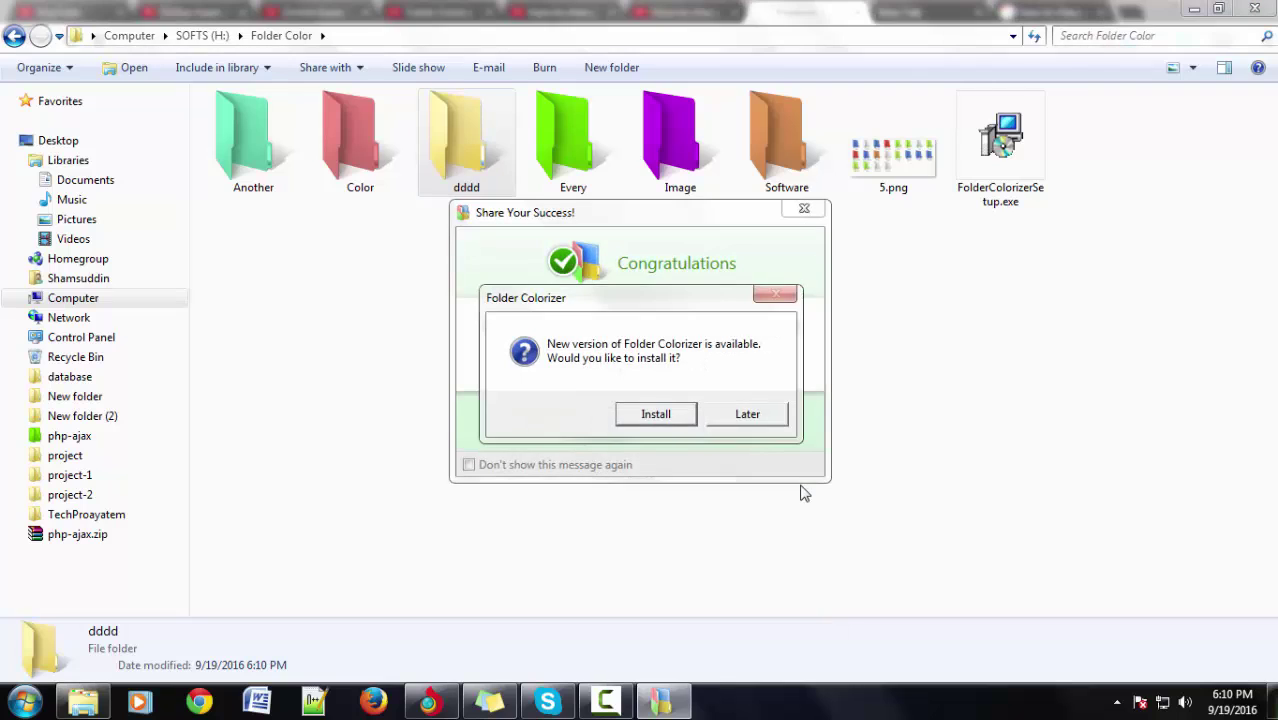
{"action": "left_click", "coordinate": [762, 414]}
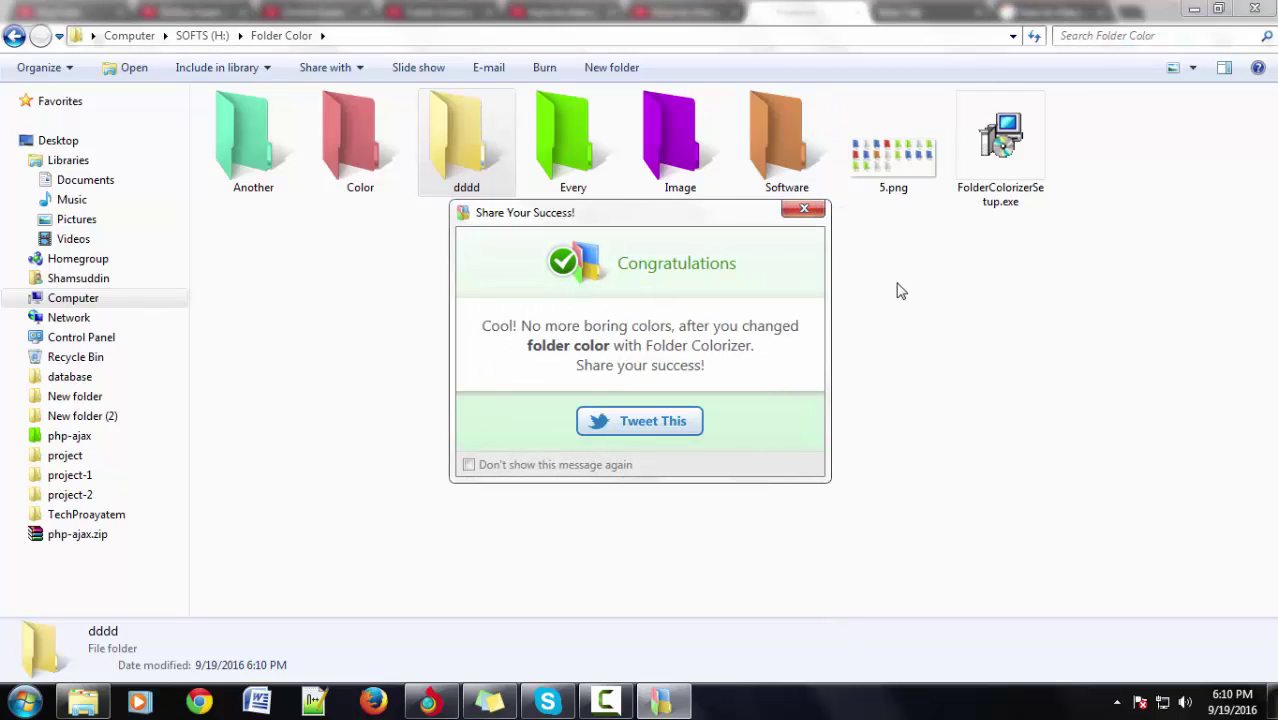
{"action": "left_click", "coordinate": [804, 208]}
{"action": "left_click", "coordinate": [604, 700]}
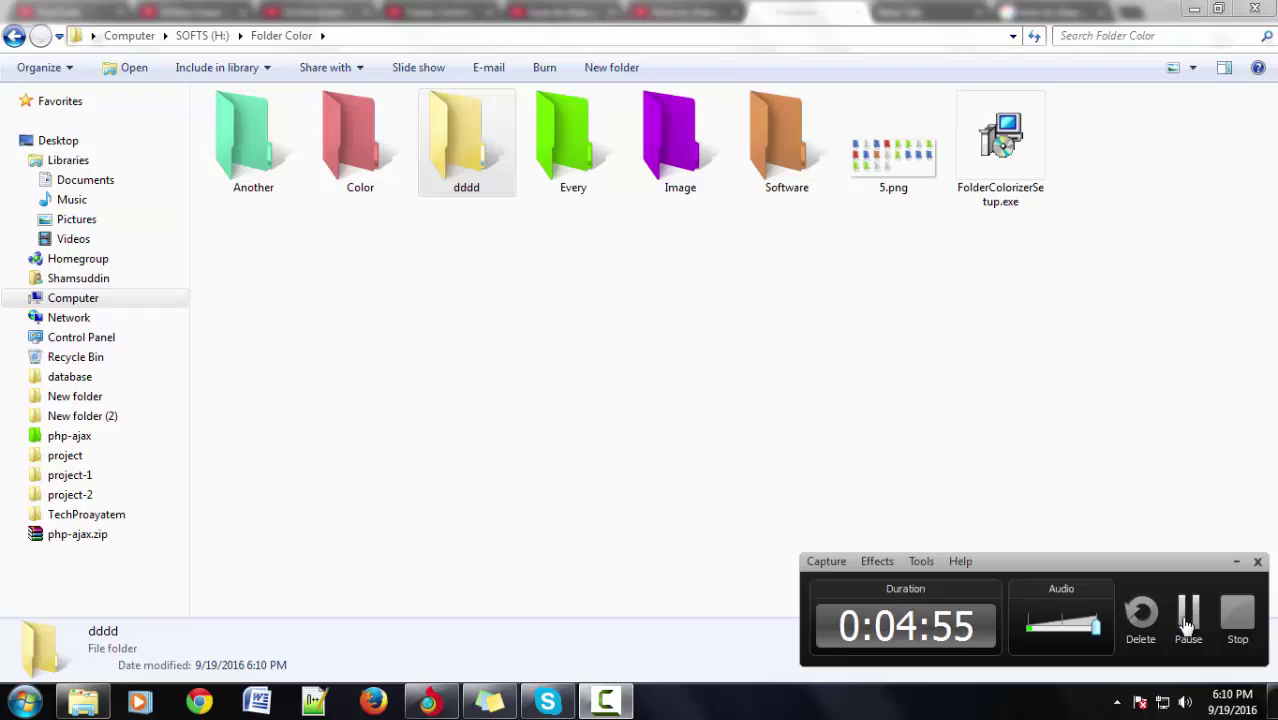